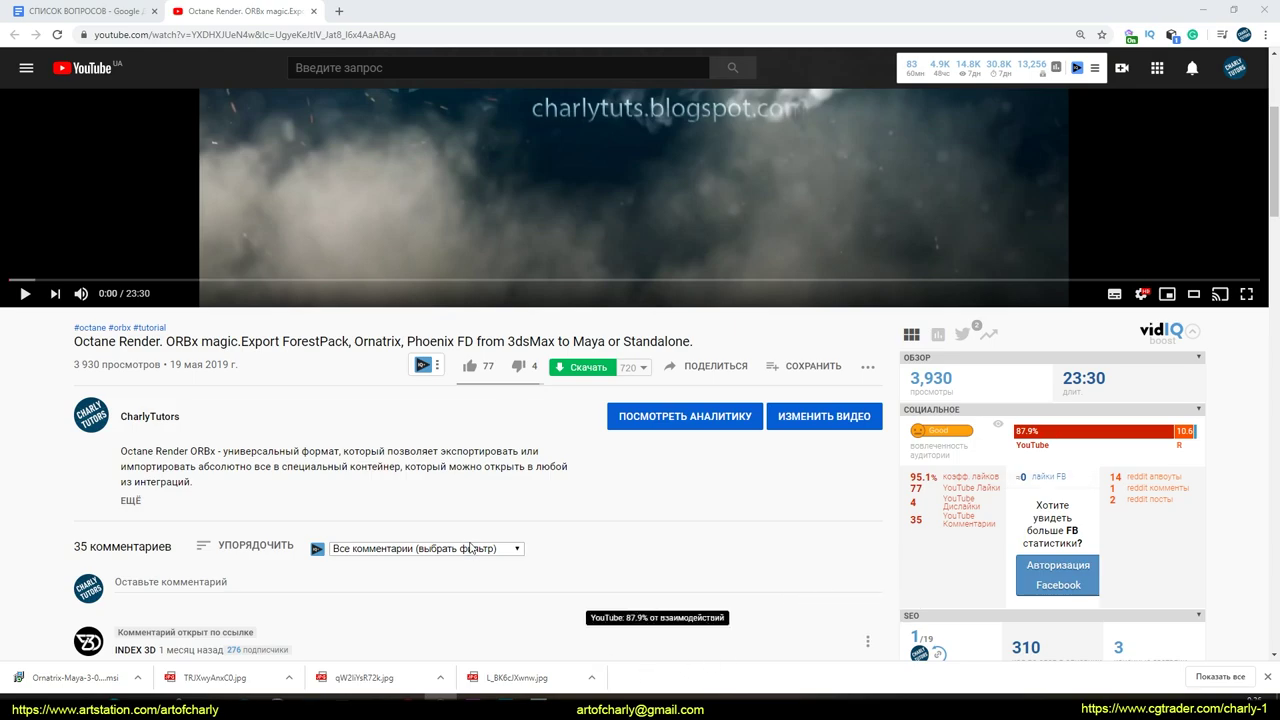
# Step: Draw a Standard Primitives plane on the grid of the empty scene
pyautogui.scroll(-1, 247, 483)
pyautogui.scroll(-3, 247, 483)
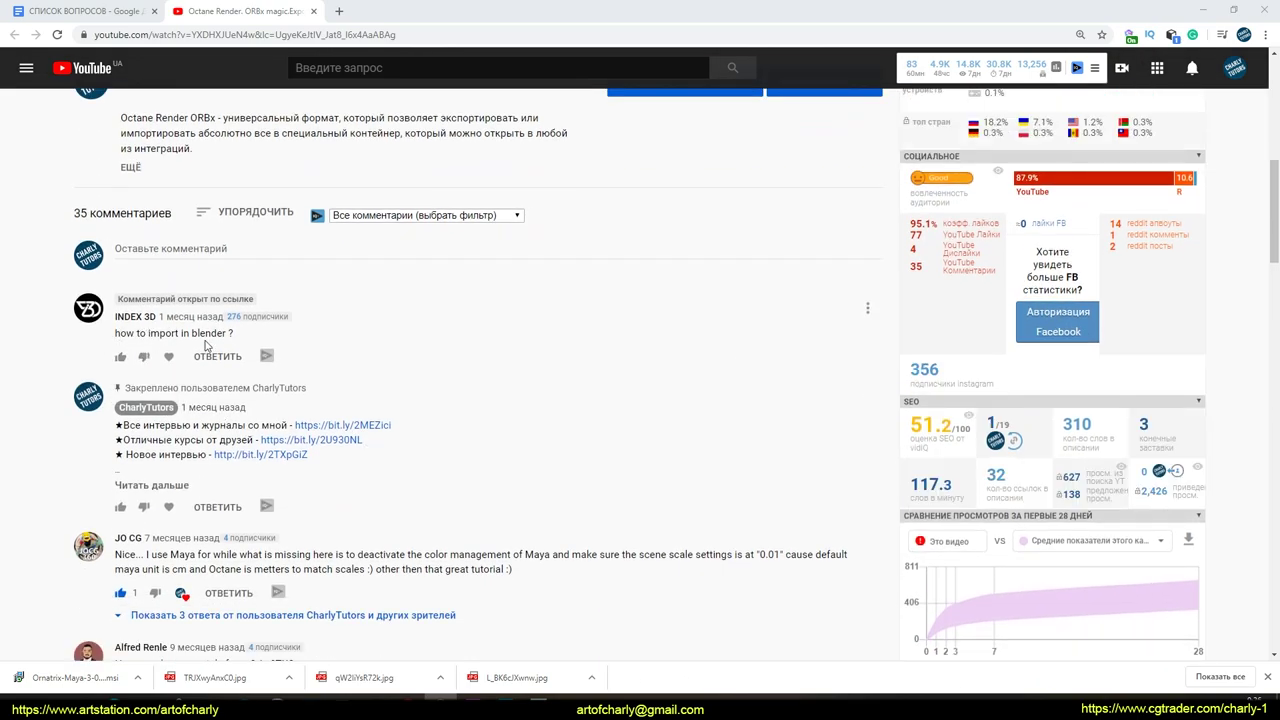
pyautogui.scroll(1, 463, 357)
pyautogui.scroll(4, 463, 357)
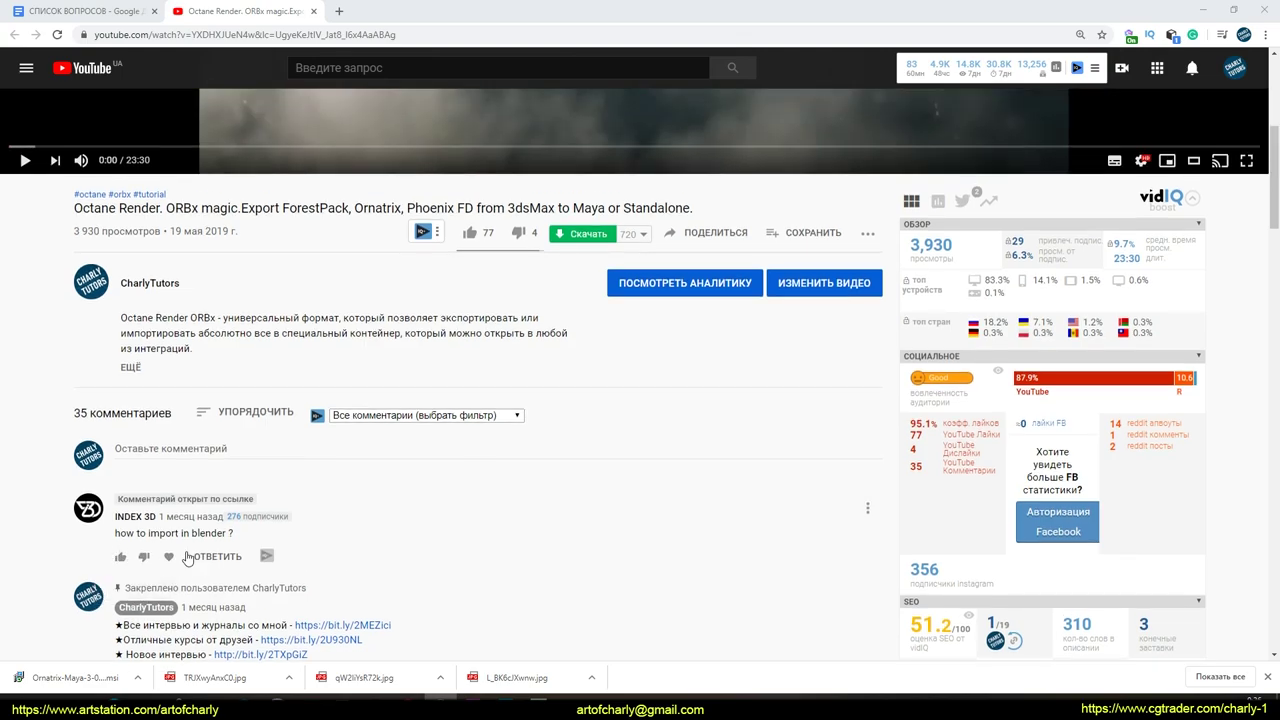
pyautogui.scroll(2, 538, 480)
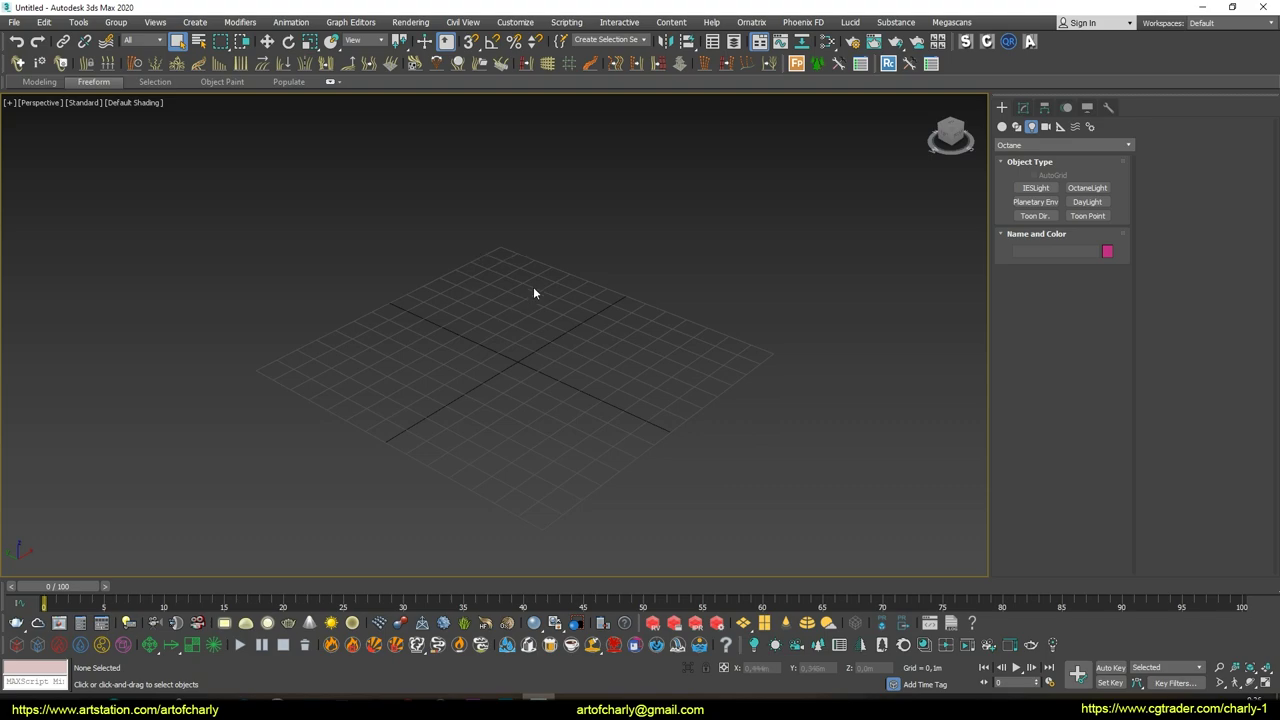
pyautogui.keyDown('alt'); pyautogui.moveTo(533, 292); pyautogui.dragTo(678, 197, button='middle'); pyautogui.keyUp('alt')
pyautogui.keyDown('alt'); pyautogui.moveTo(586, 246); pyautogui.dragTo(538, 317, button='middle'); pyautogui.keyUp('alt')
pyautogui.keyDown('alt'); pyautogui.moveTo(551, 319); pyautogui.dragTo(546, 320, button='middle'); pyautogui.keyUp('alt')
pyautogui.click(1002, 126)
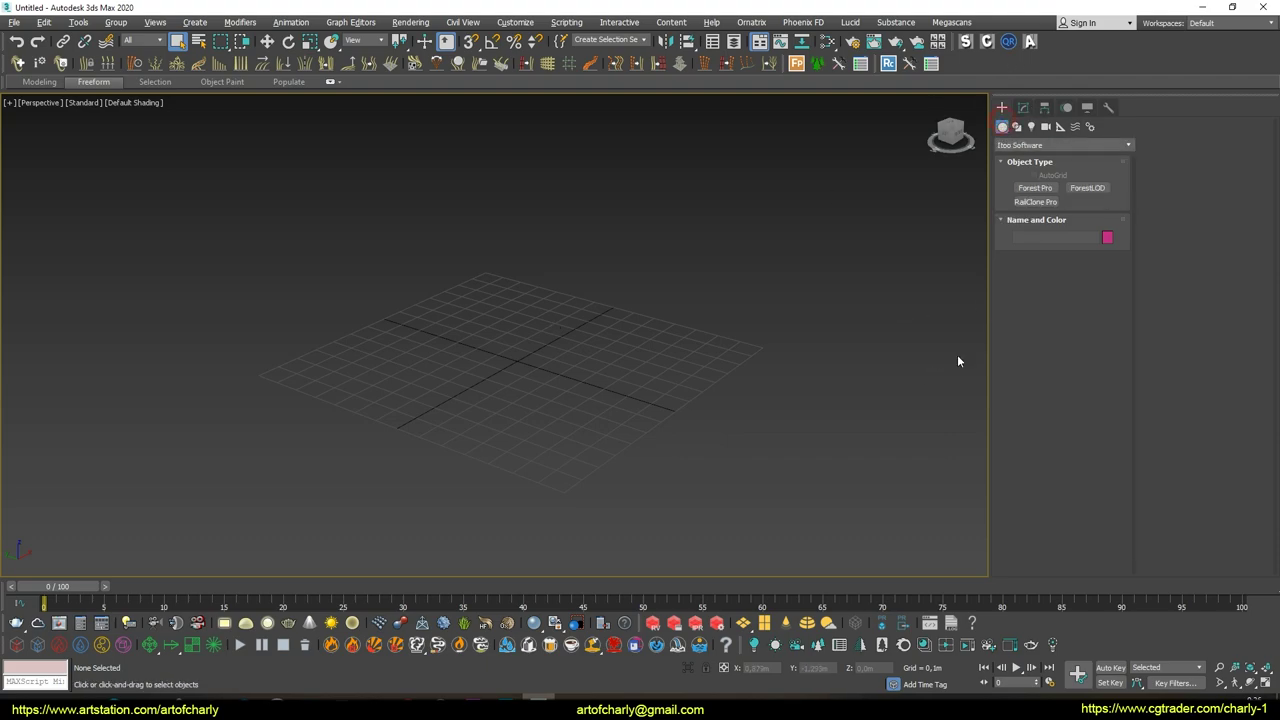
pyautogui.click(1060, 145)
pyautogui.click(1027, 154)
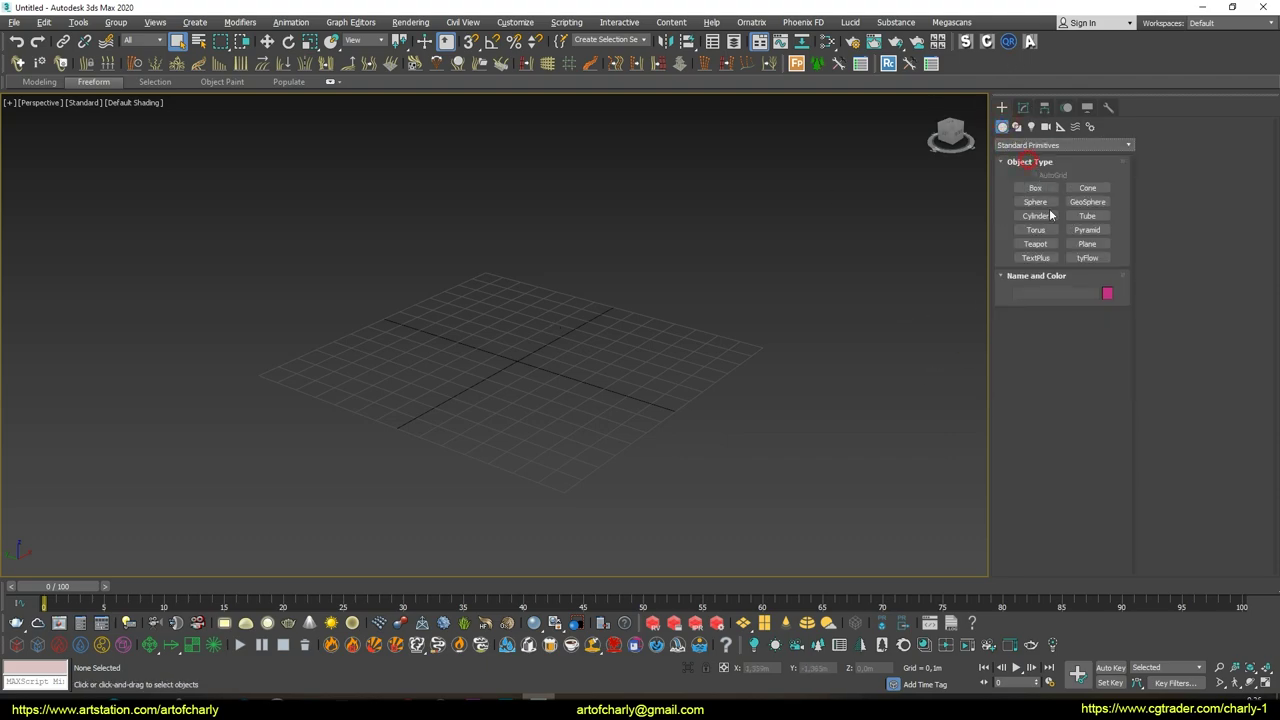
pyautogui.click(1087, 246)
pyautogui.moveTo(522, 262); pyautogui.dragTo(570, 520)
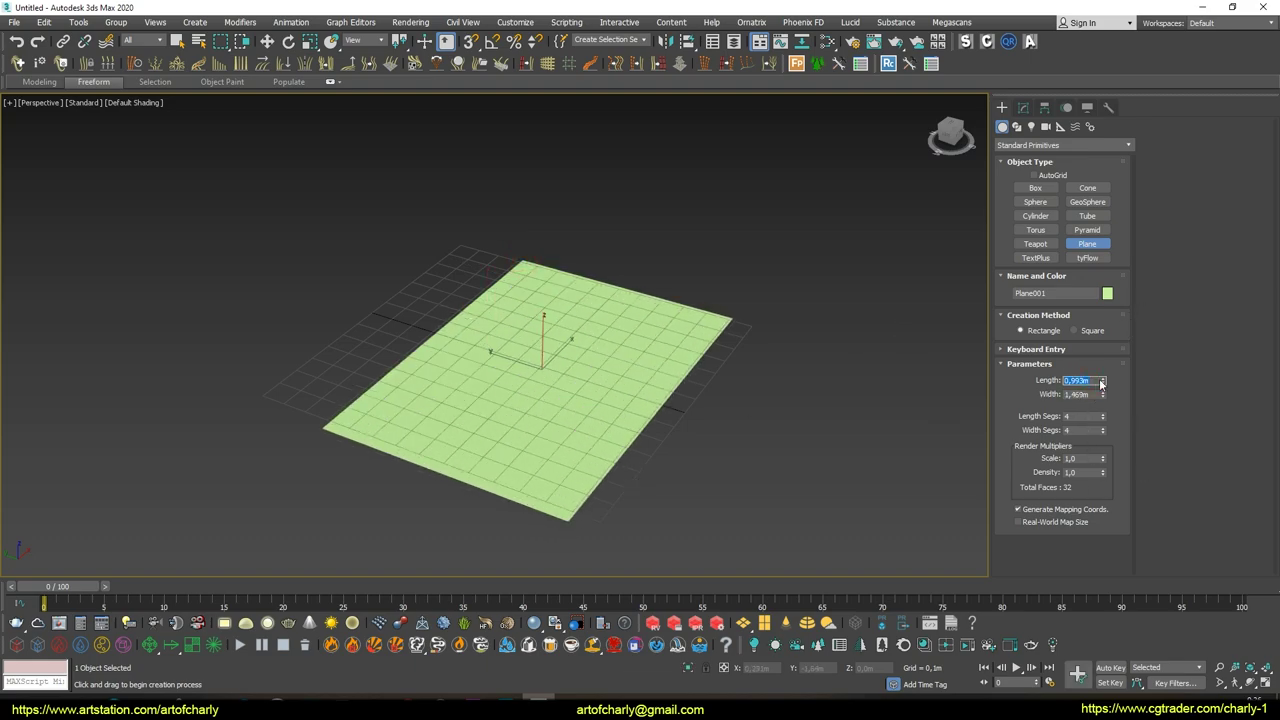
# Step: Set the plane's length and width to 10 m and add a Forest Pro object
pyautogui.press('Return')
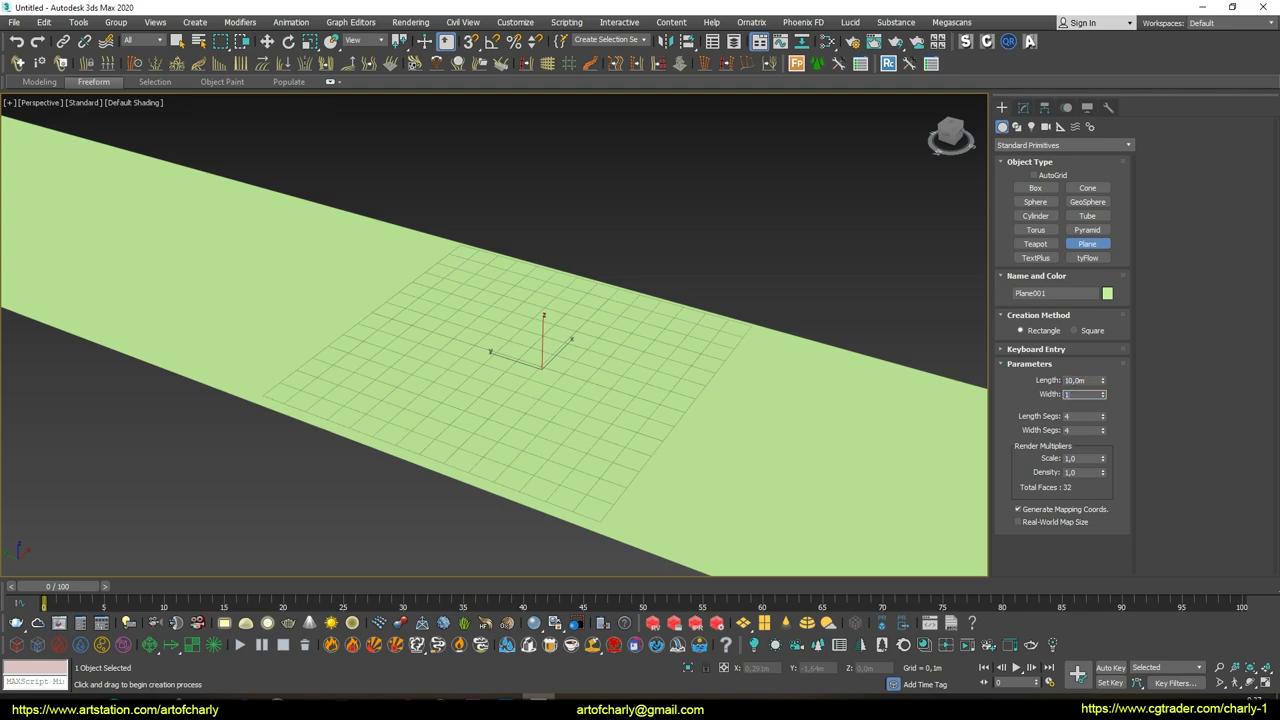
pyautogui.write('0')
pyautogui.press('Return')
pyautogui.scroll(-3, 572, 305)
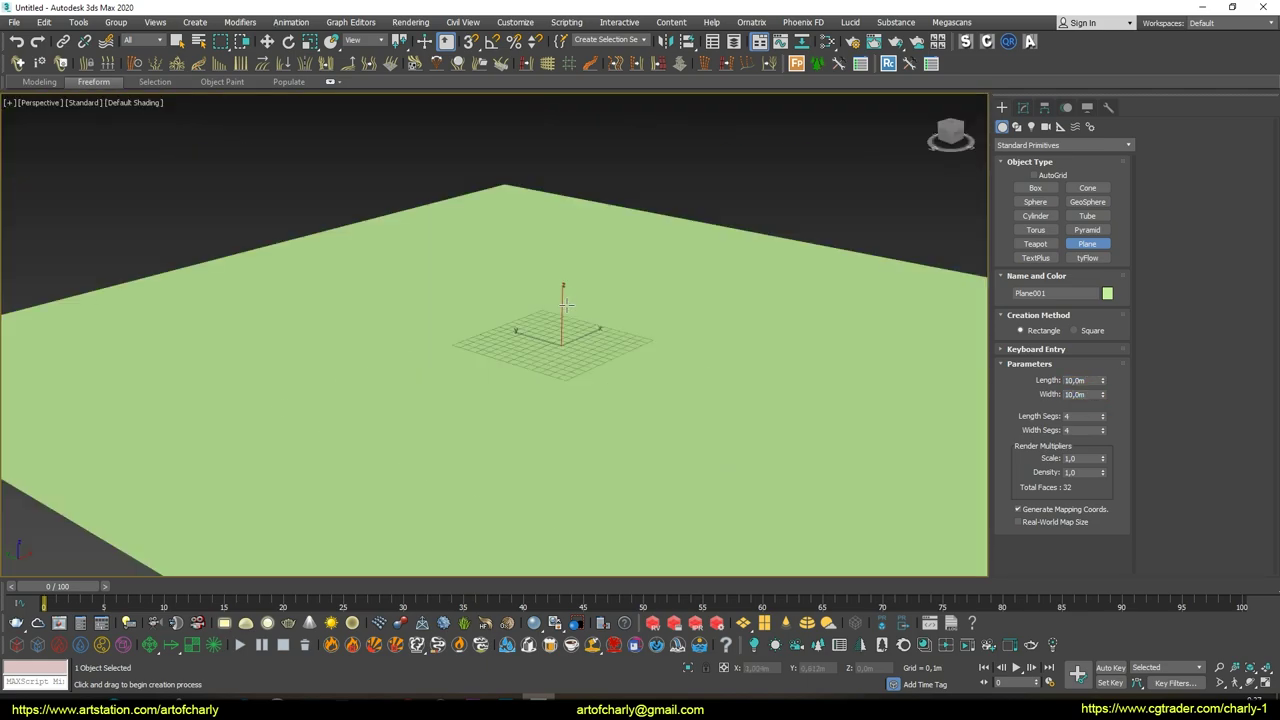
pyautogui.scroll(-2, 580, 310)
pyautogui.press('w')
pyautogui.scroll(-2, 605, 331)
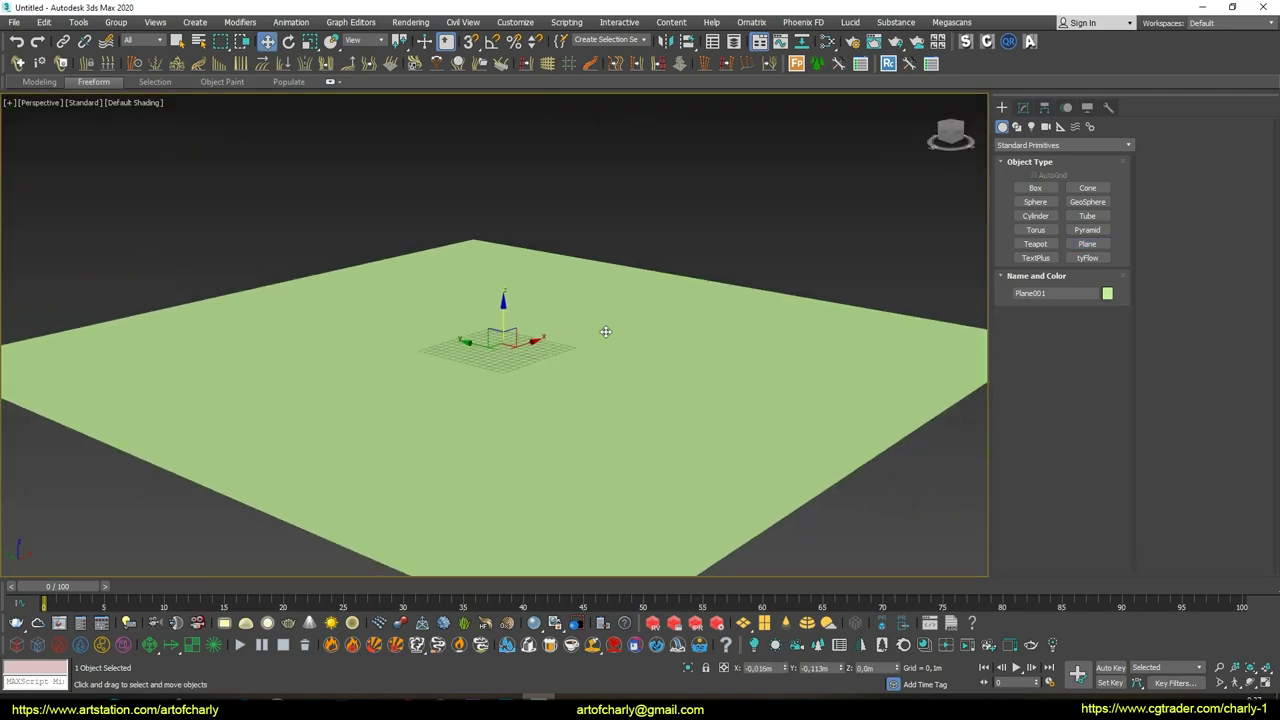
pyautogui.click(796, 63)
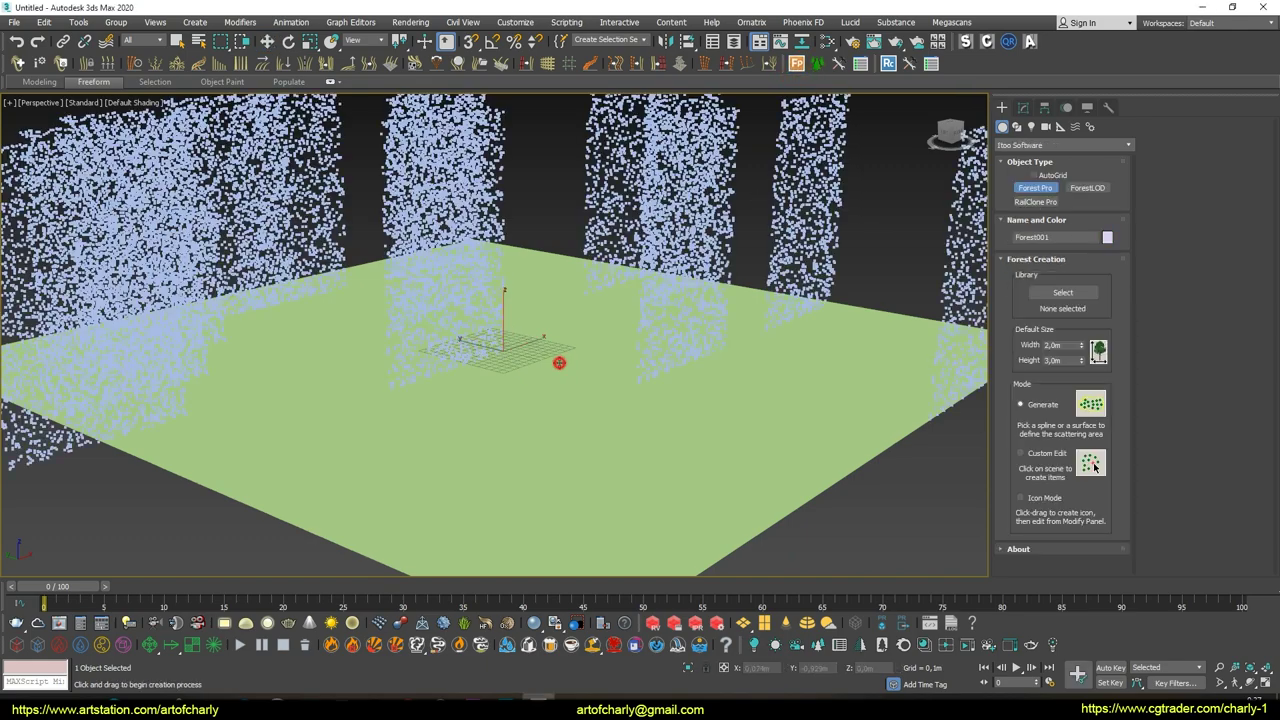
# Step: Import the Meadows preset Golden Wild Meadow Dense from the Forest Pack library into the Forest object
pyautogui.click(1022, 108)
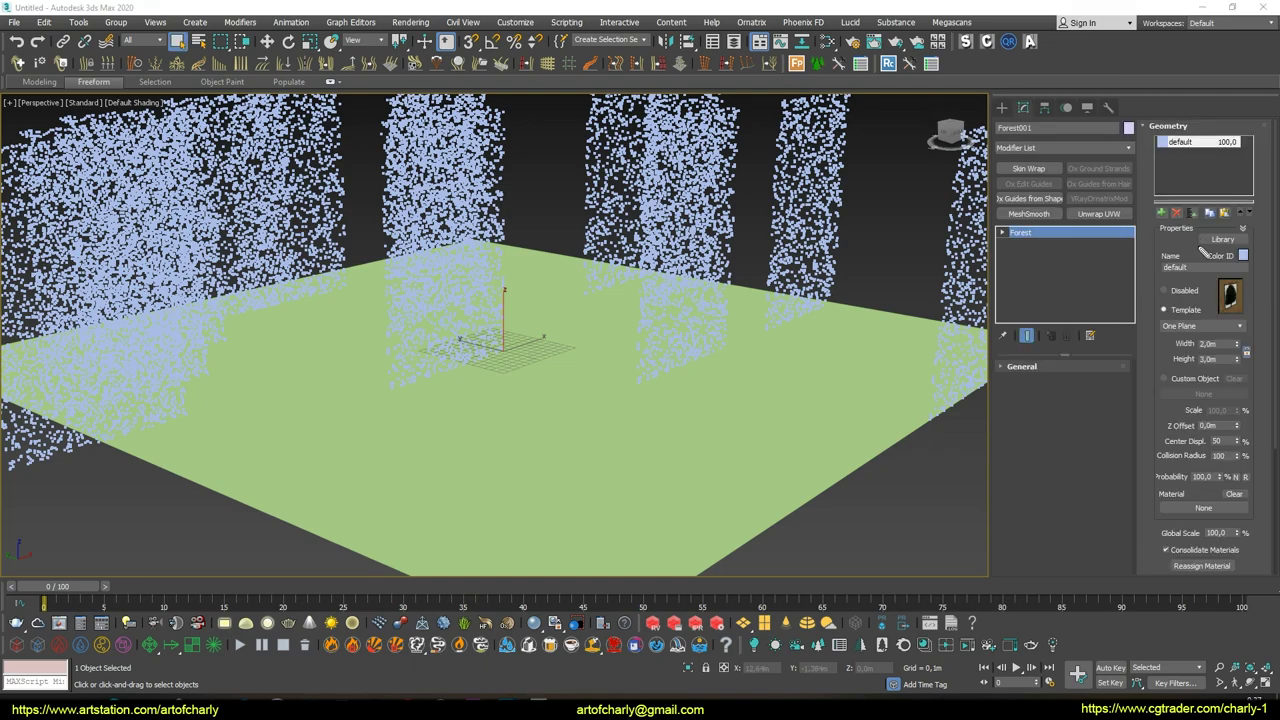
pyautogui.click(1245, 242)
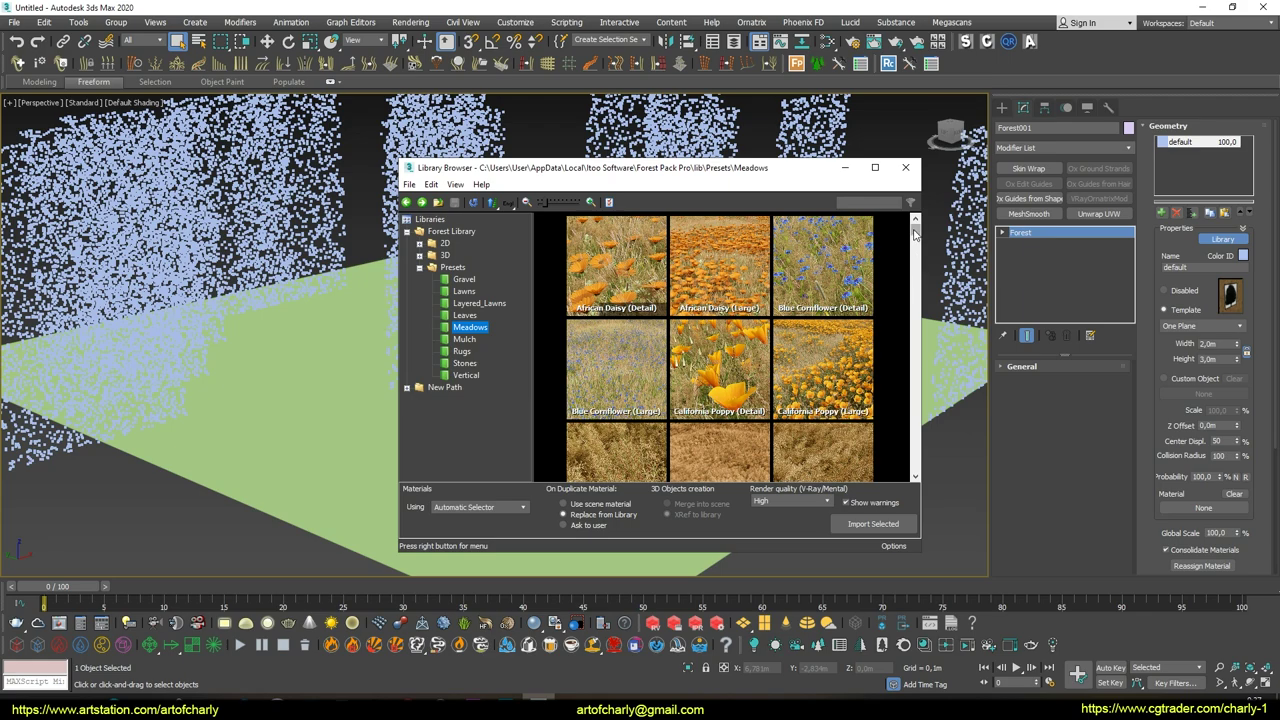
pyautogui.moveTo(913, 233); pyautogui.dragTo(913, 364)
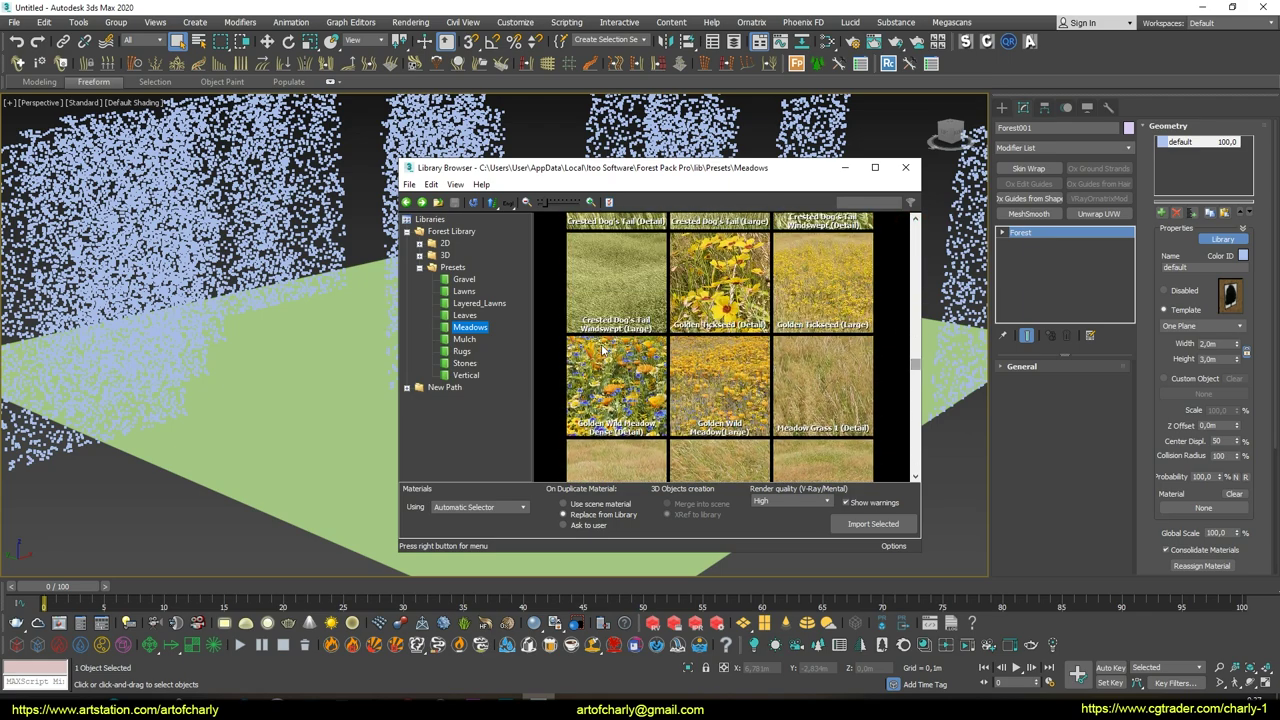
pyautogui.click(612, 388)
pyautogui.click(873, 524)
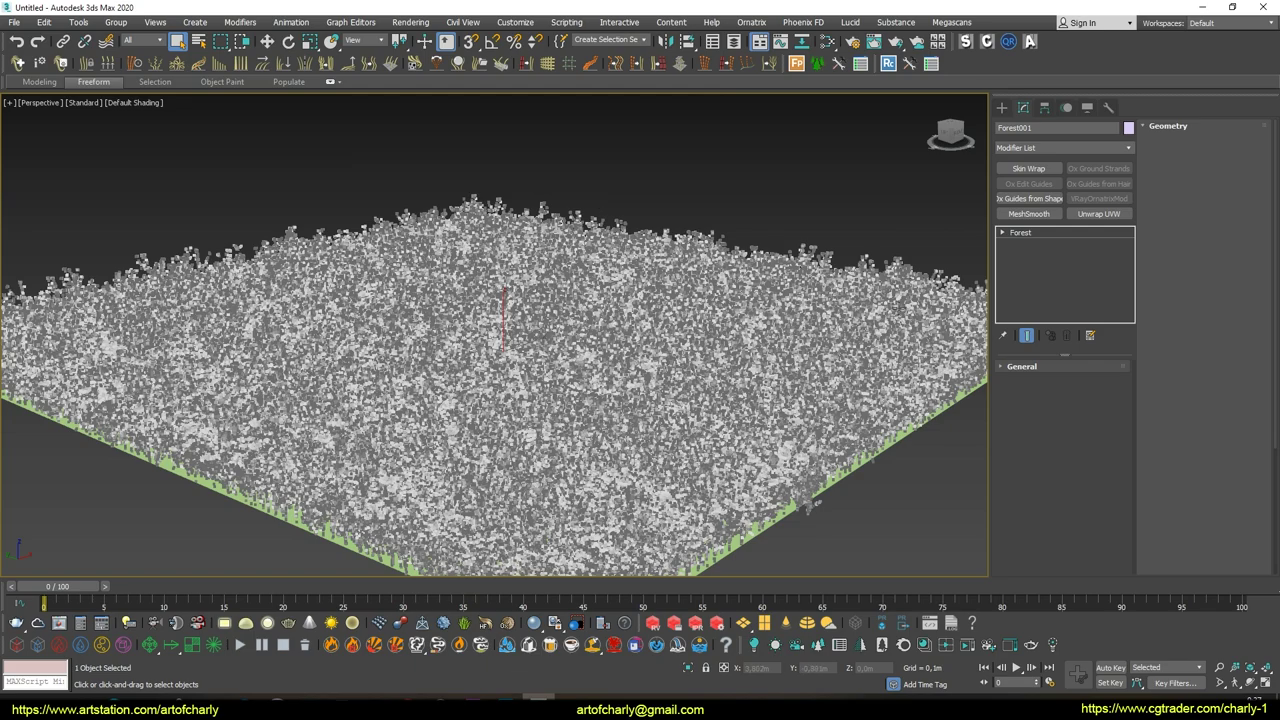
# Step: Place an Octane DayLight aimed down at the meadow and raise it high above
pyautogui.click(1003, 111)
pyautogui.click(1031, 126)
pyautogui.click(1064, 145)
pyautogui.click(1054, 231)
pyautogui.click(1087, 201)
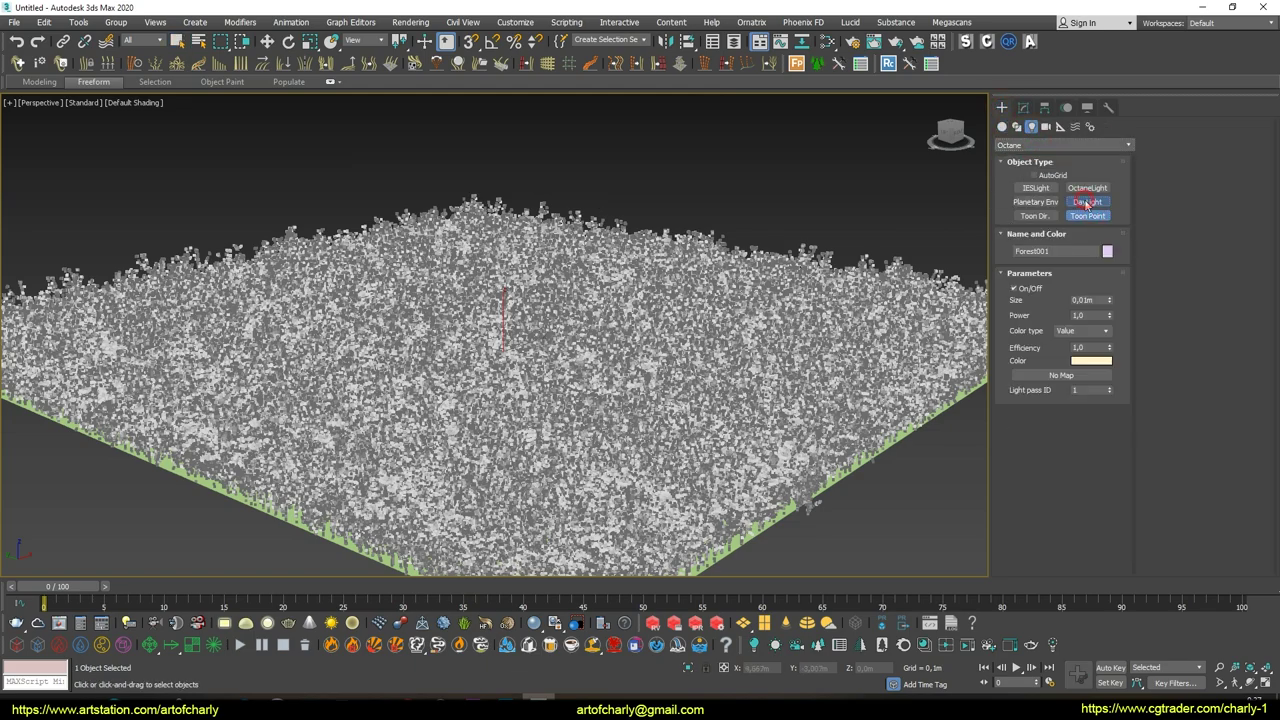
pyautogui.scroll(-3, 563, 311)
pyautogui.scroll(-2, 689, 331)
pyautogui.moveTo(689, 331)
pyautogui.mouseDown()
pyautogui.moveTo(766, 300)
pyautogui.moveTo(765, 150)
pyautogui.mouseUp()
pyautogui.press('w')
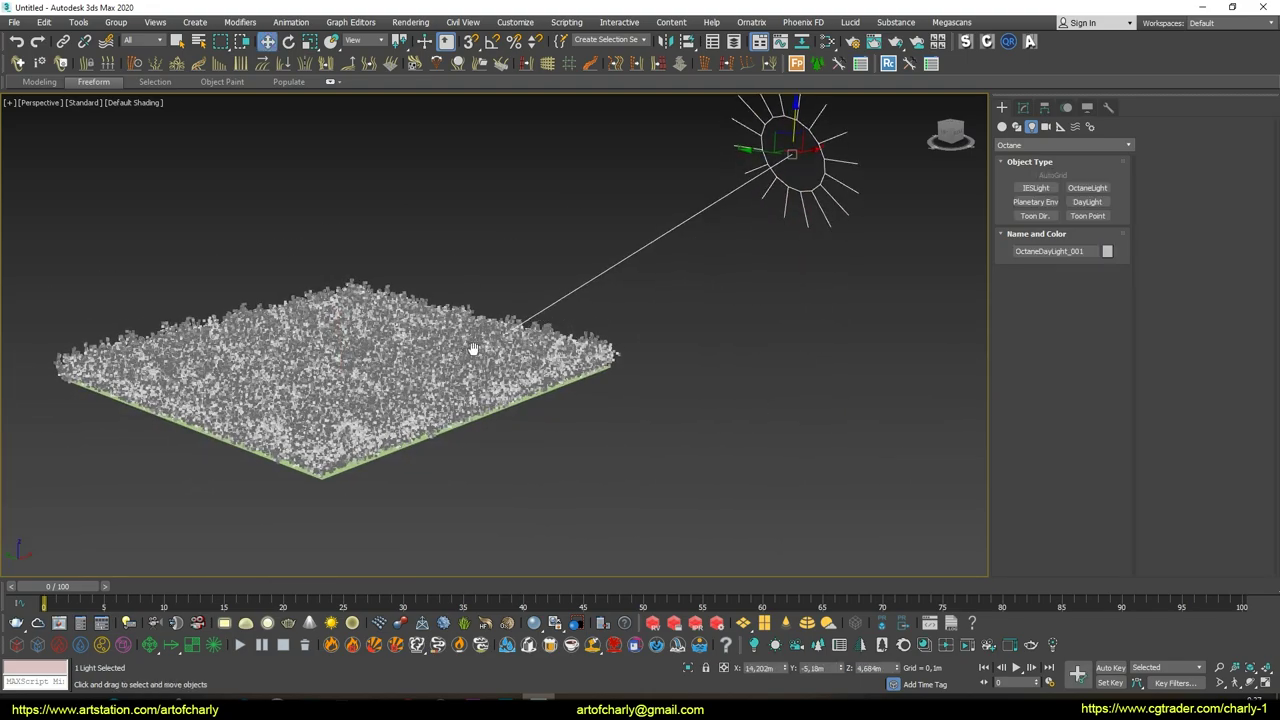
pyautogui.scroll(8, 330, 380)
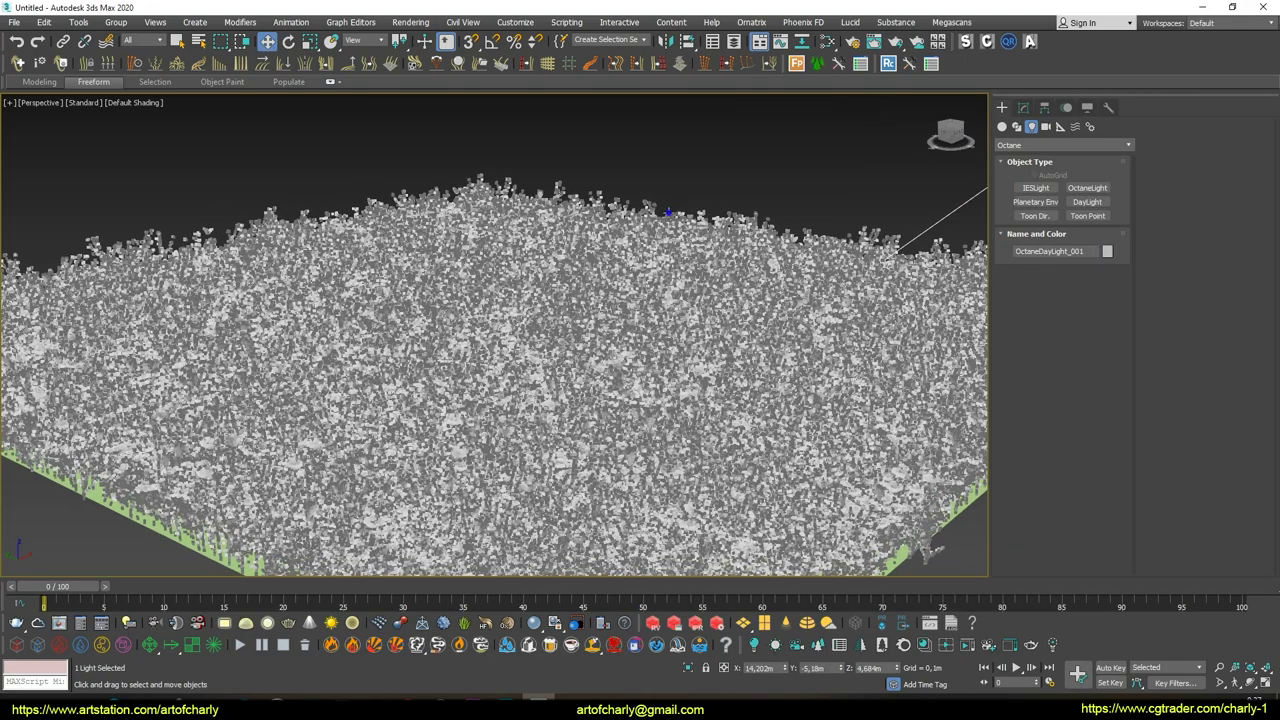
pyautogui.rightClick(668, 213)
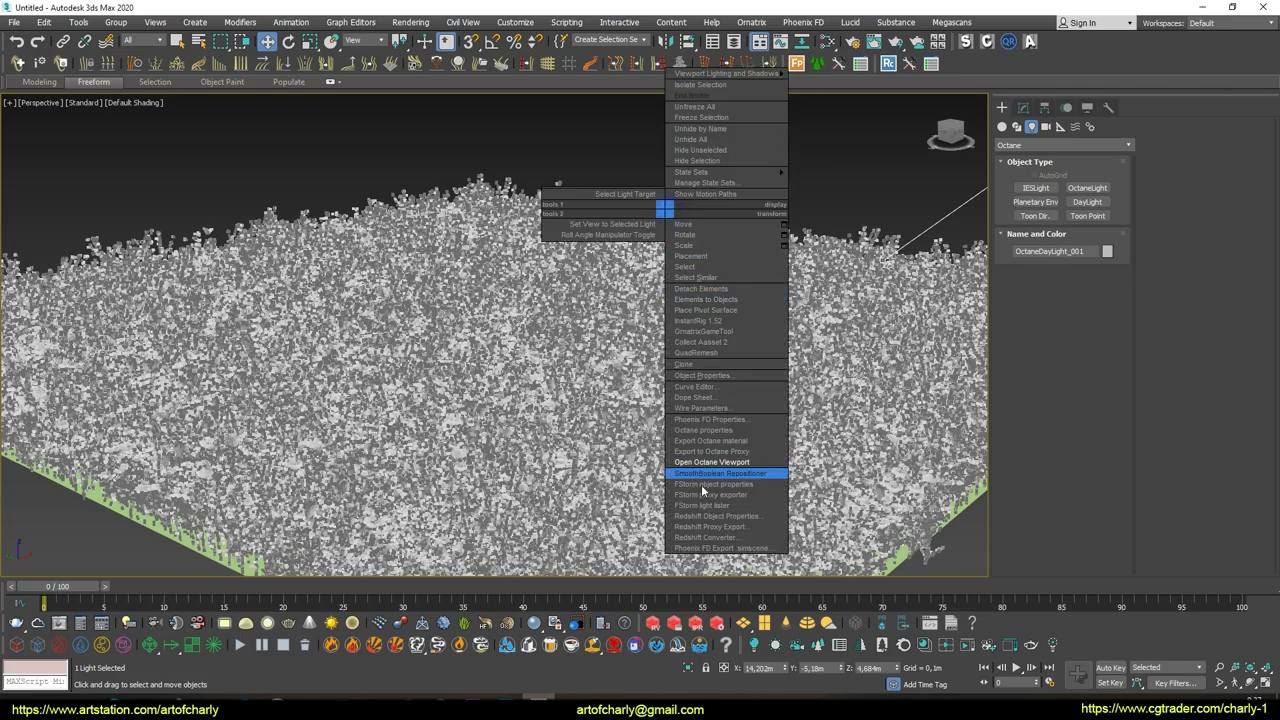
pyautogui.click(705, 463)
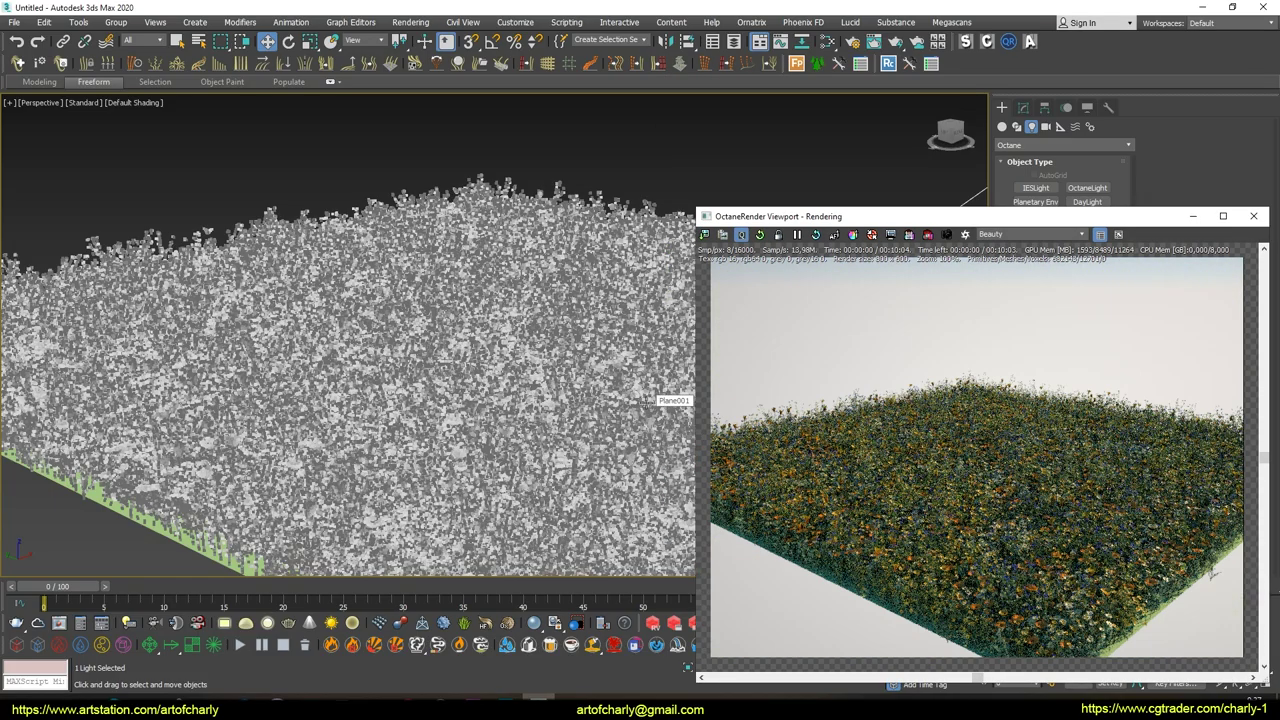
pyautogui.scroll(2, 473, 343)
pyautogui.scroll(2, 473, 343)
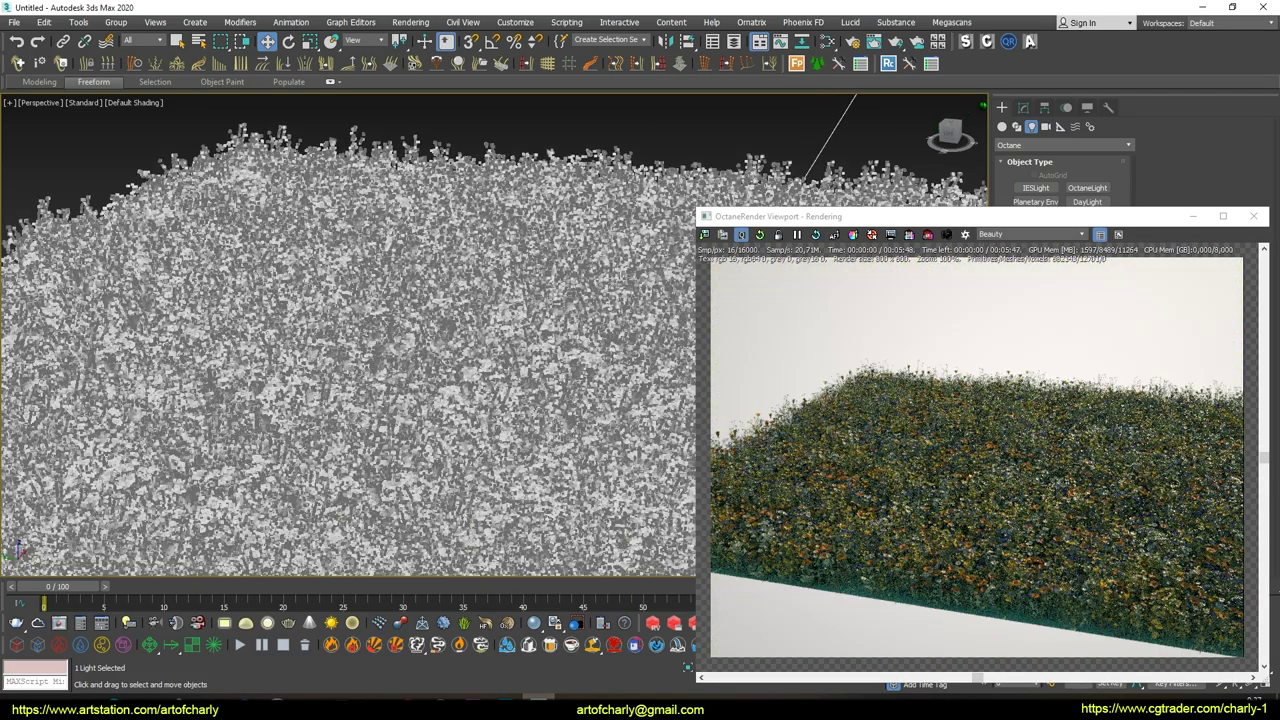
pyautogui.scroll(2, 473, 343)
pyautogui.scroll(2, 473, 343)
pyautogui.scroll(2, 515, 296)
pyautogui.scroll(2, 515, 296)
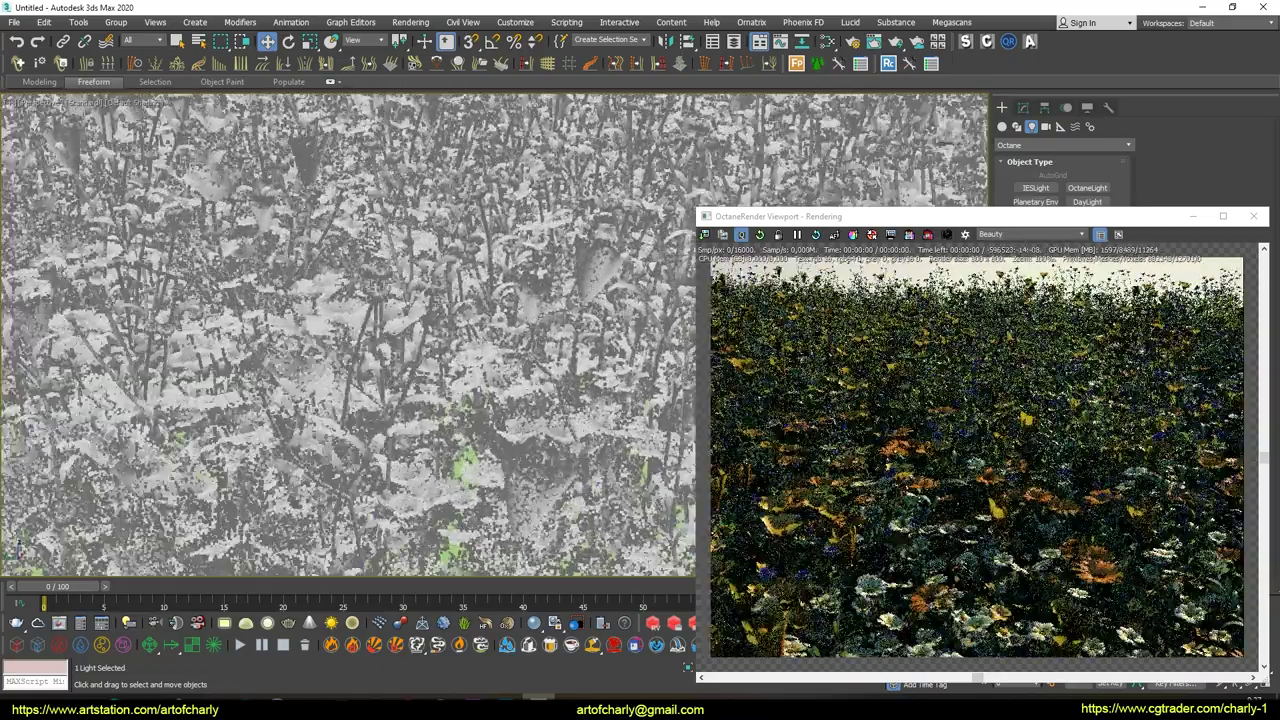
pyautogui.scroll(2, 515, 296)
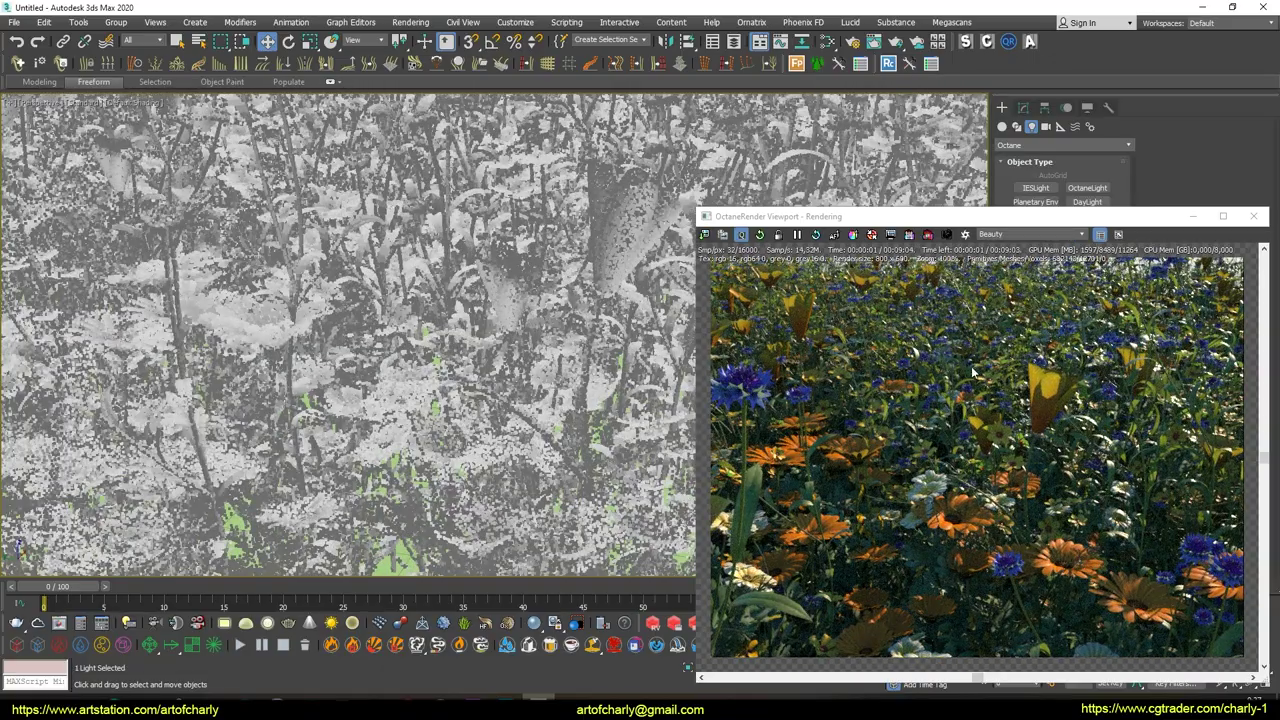
pyautogui.click(1253, 216)
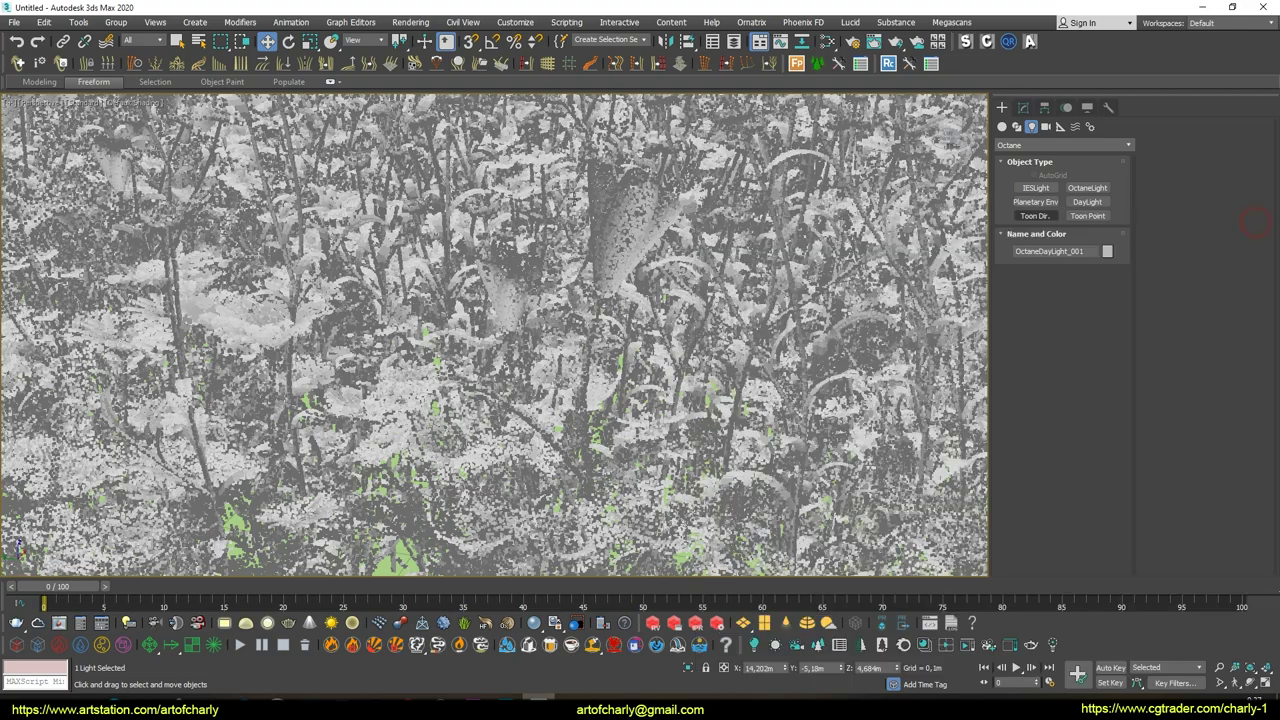
pyautogui.scroll(-3, 565, 276)
pyautogui.scroll(-3, 565, 276)
pyautogui.scroll(-3, 700, 285)
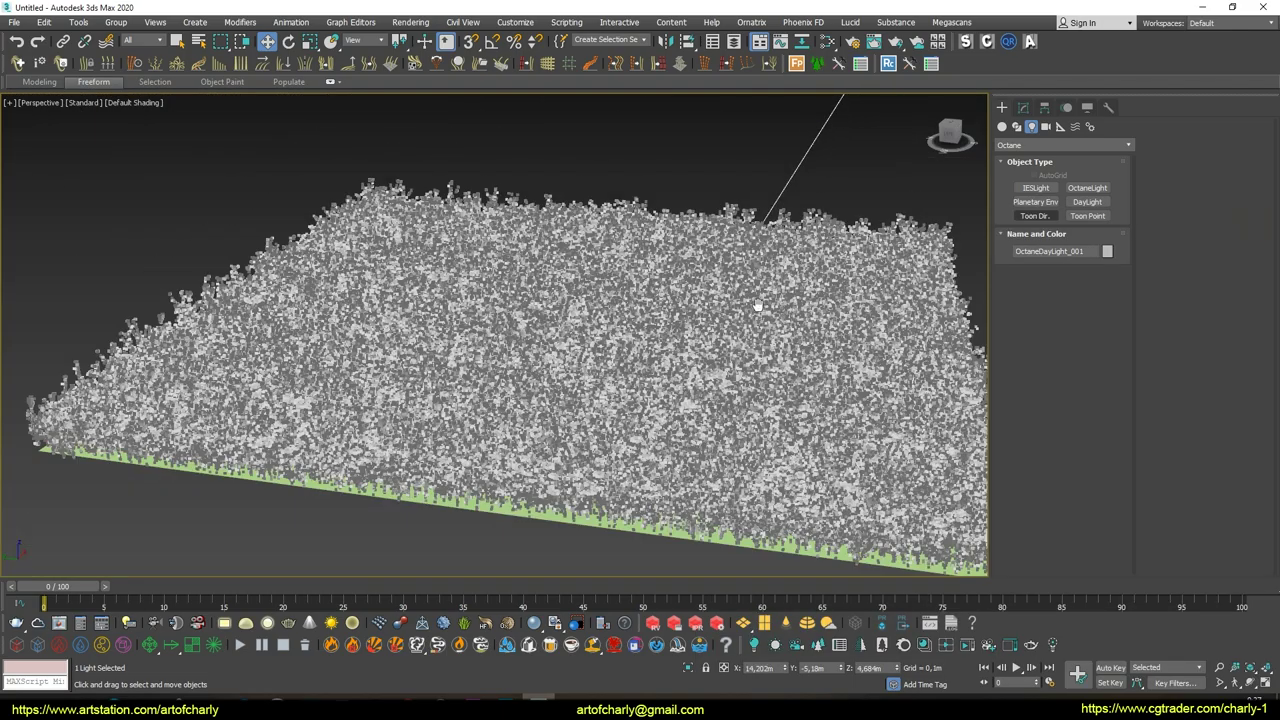
pyautogui.scroll(-2, 778, 289)
pyautogui.keyDown('alt'); pyautogui.moveTo(778, 289); pyautogui.dragTo(743, 349, button='middle'); pyautogui.keyUp('alt')
# Step: Deselect the sun light and bring up Render Setup
pyautogui.click(1022, 107)
pyautogui.click(1003, 107)
pyautogui.moveTo(634, 360); pyautogui.dragTo(613, 290, button='middle')
pyautogui.click(830, 398)
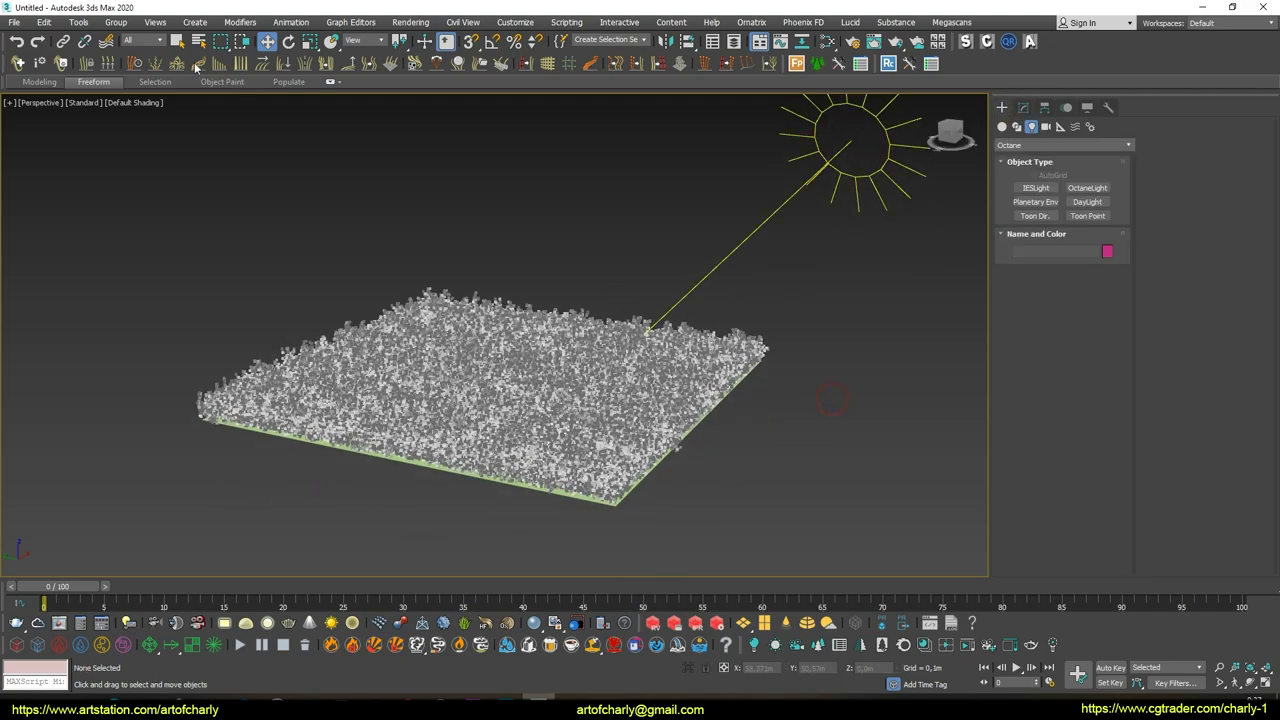
pyautogui.click(411, 22)
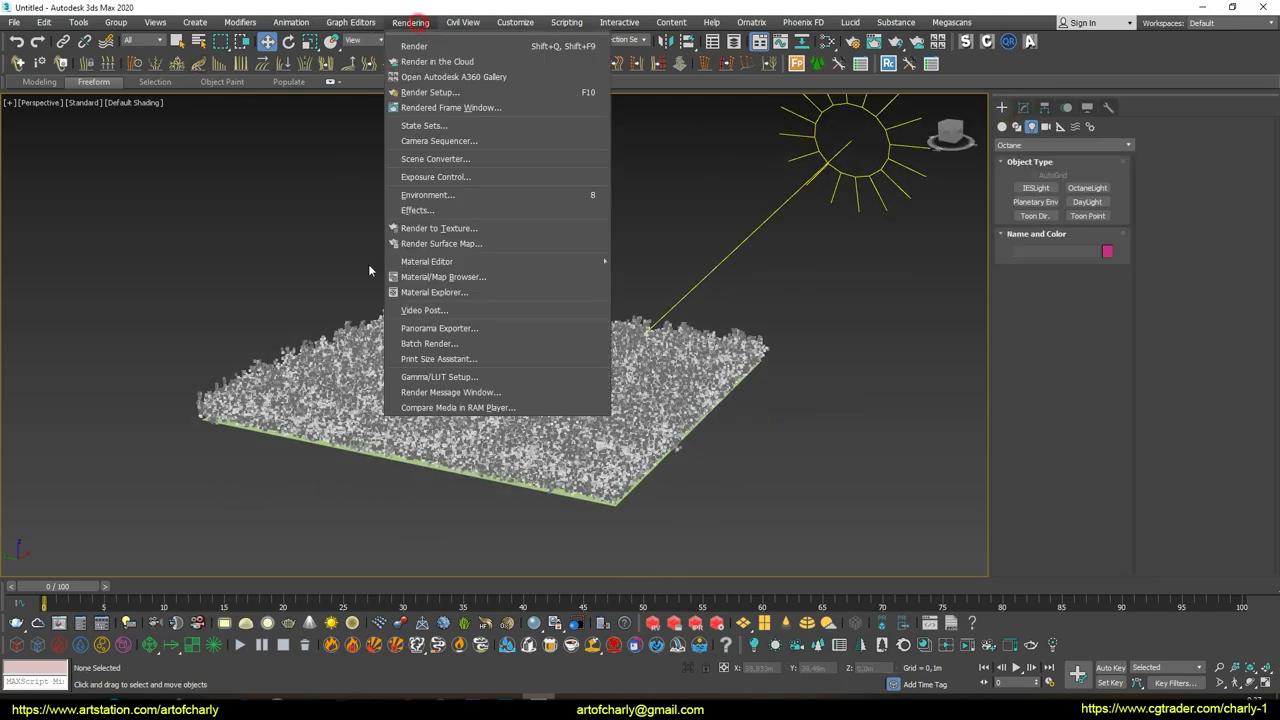
pyautogui.click(440, 93)
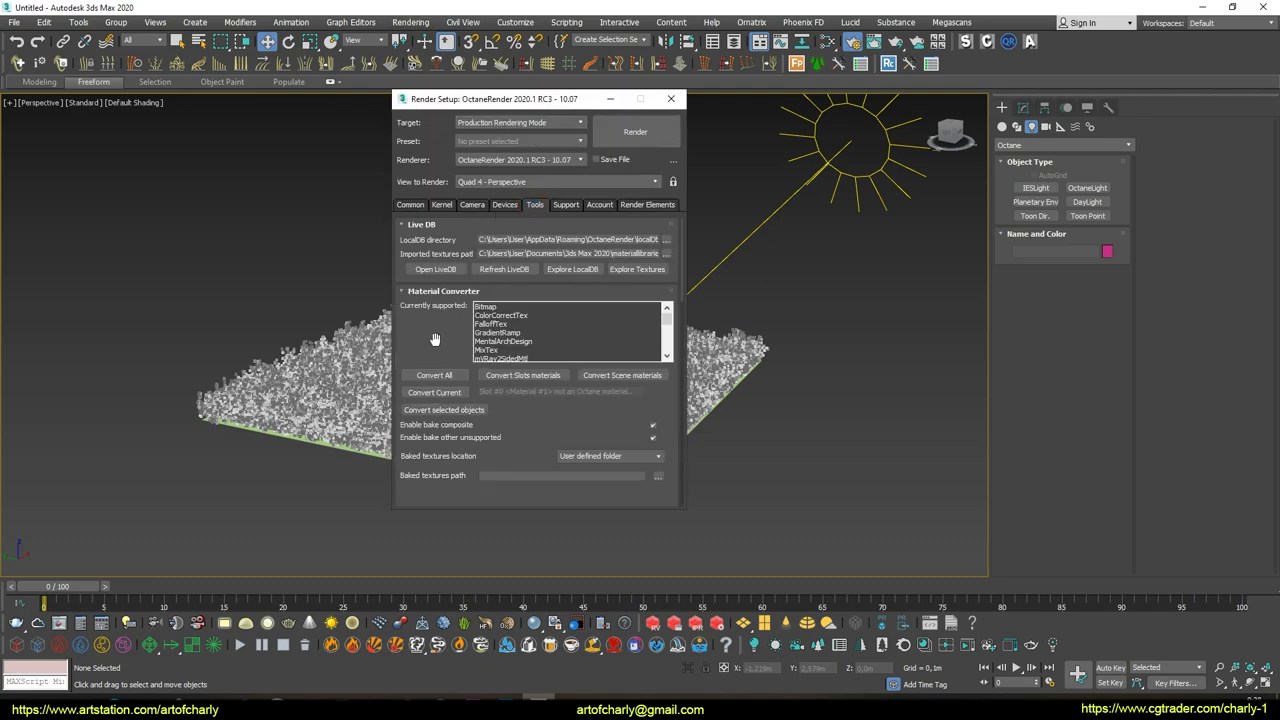
# Step: Find the Octane export location setting in Render Setup's Tools panel
pyautogui.moveTo(435, 340); pyautogui.dragTo(442, 324)
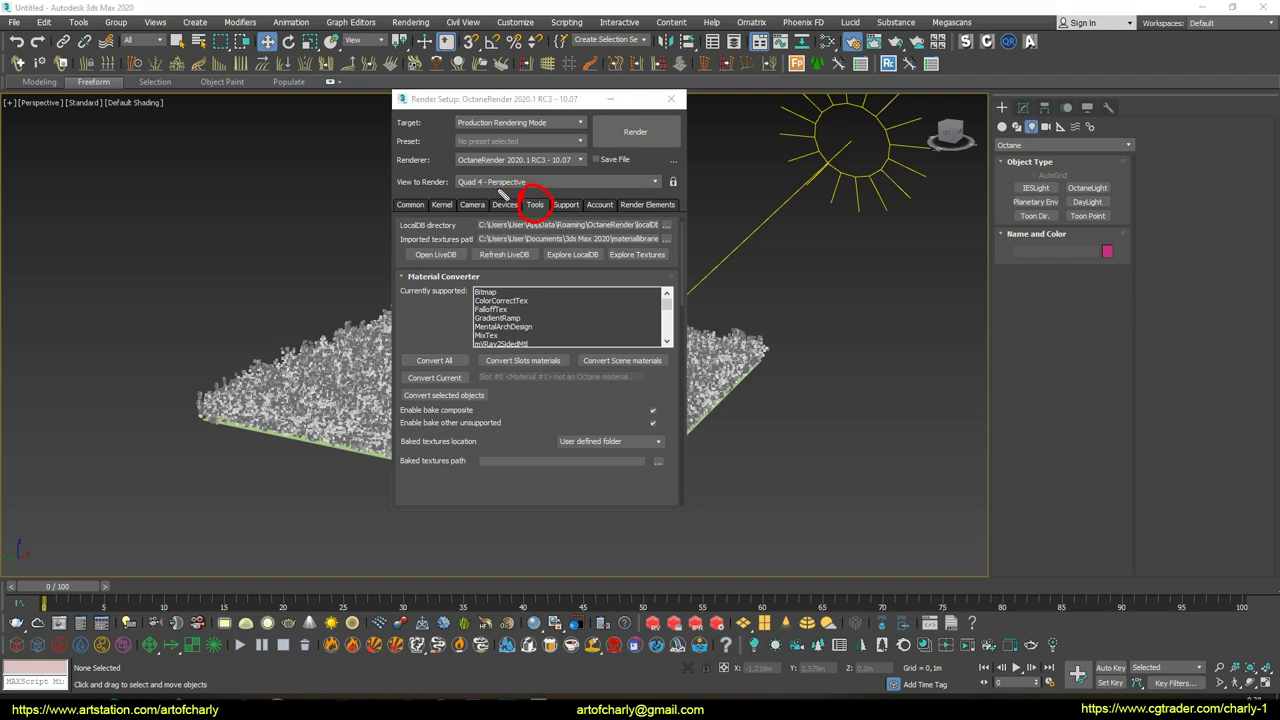
pyautogui.scroll(-3, 452, 340)
pyautogui.scroll(-3, 452, 340)
pyautogui.scroll(6, 447, 343)
pyautogui.scroll(-4, 447, 343)
pyautogui.scroll(-1, 430, 320)
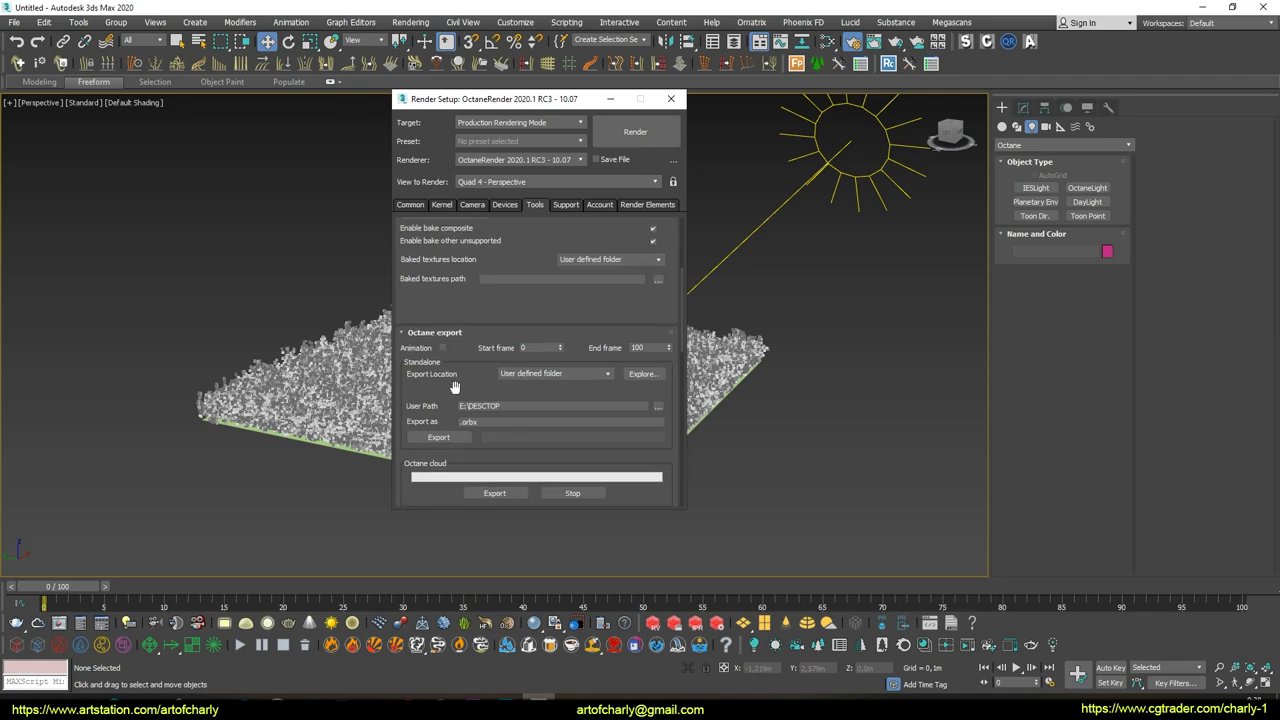
pyautogui.scroll(-1, 415, 300)
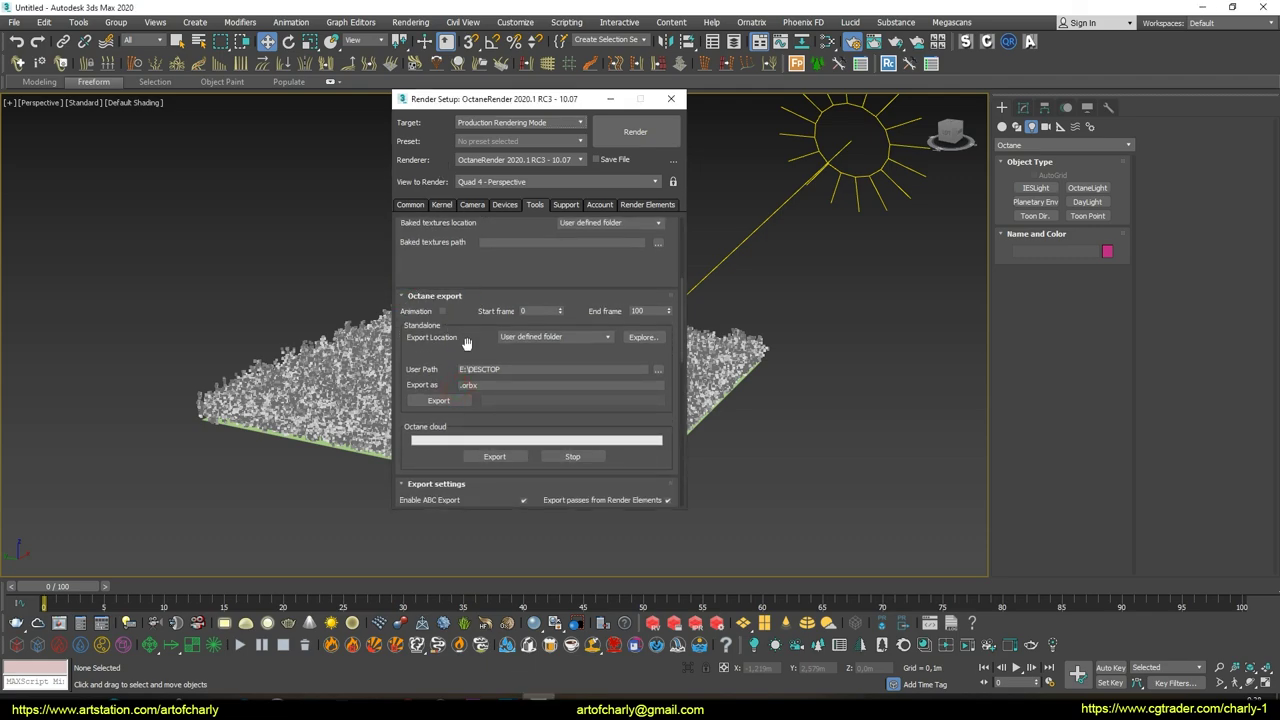
pyautogui.scroll(-2, 466, 345)
pyautogui.scroll(-2, 435, 325)
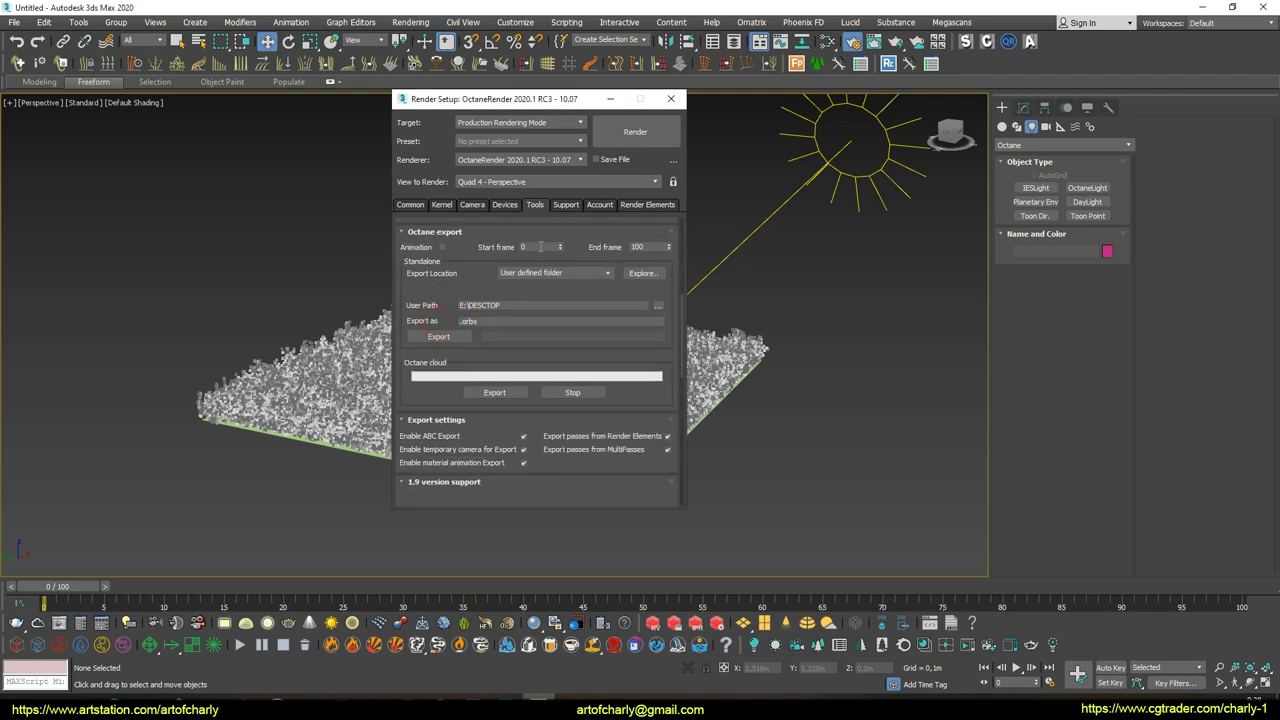
pyautogui.click(607, 276)
pyautogui.click(585, 285)
pyautogui.click(640, 273)
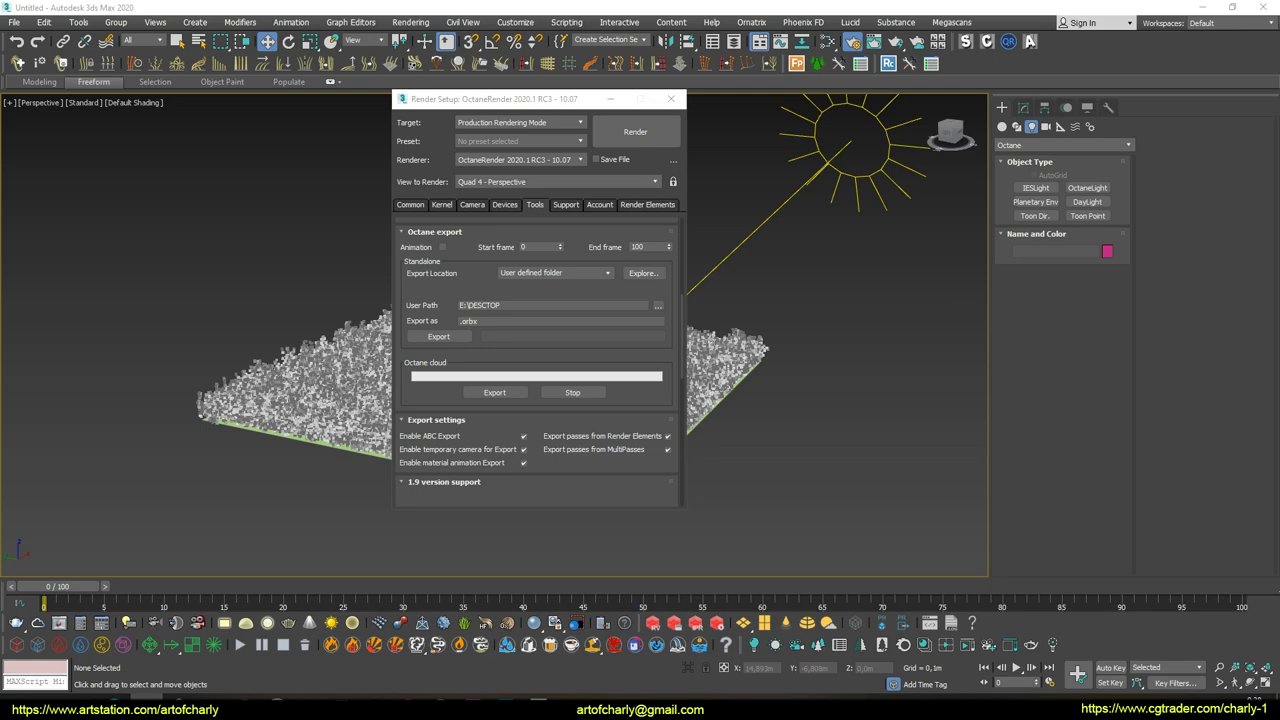
pyautogui.click(594, 292)
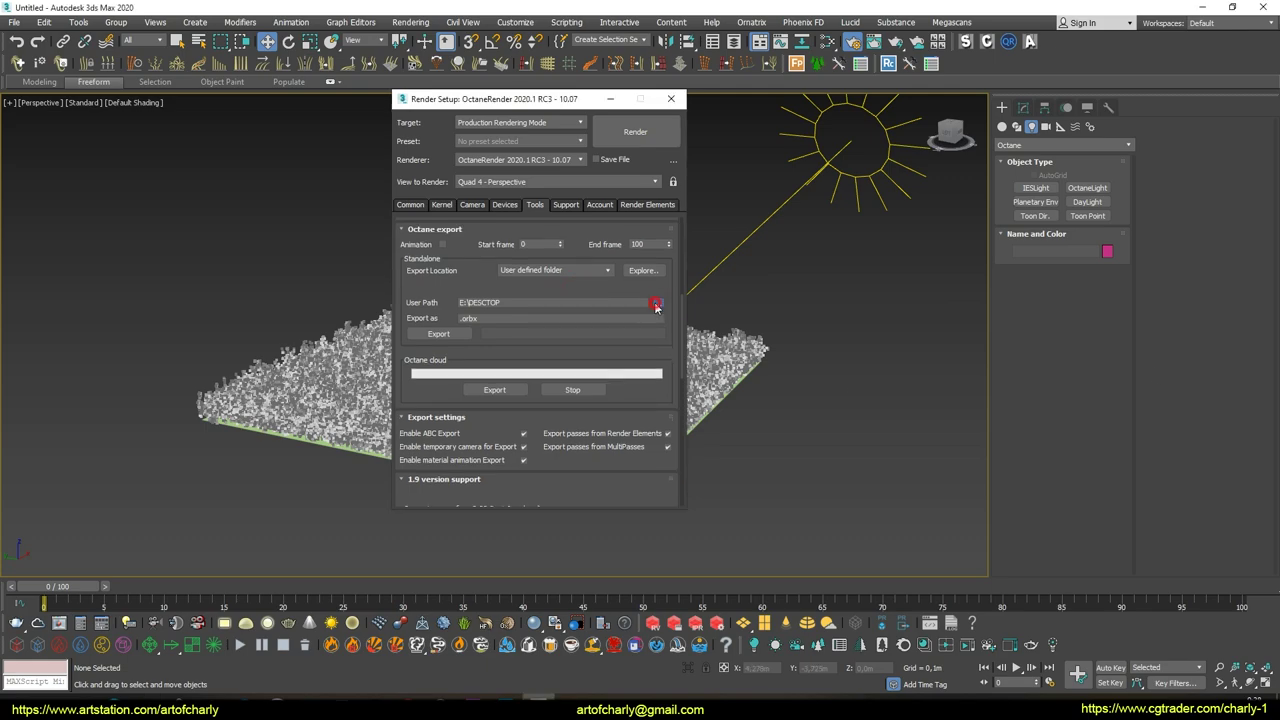
# Step: Export the meadow as grass.orbx to E:\DESCTOP and close Render Setup
pyautogui.click(655, 304)
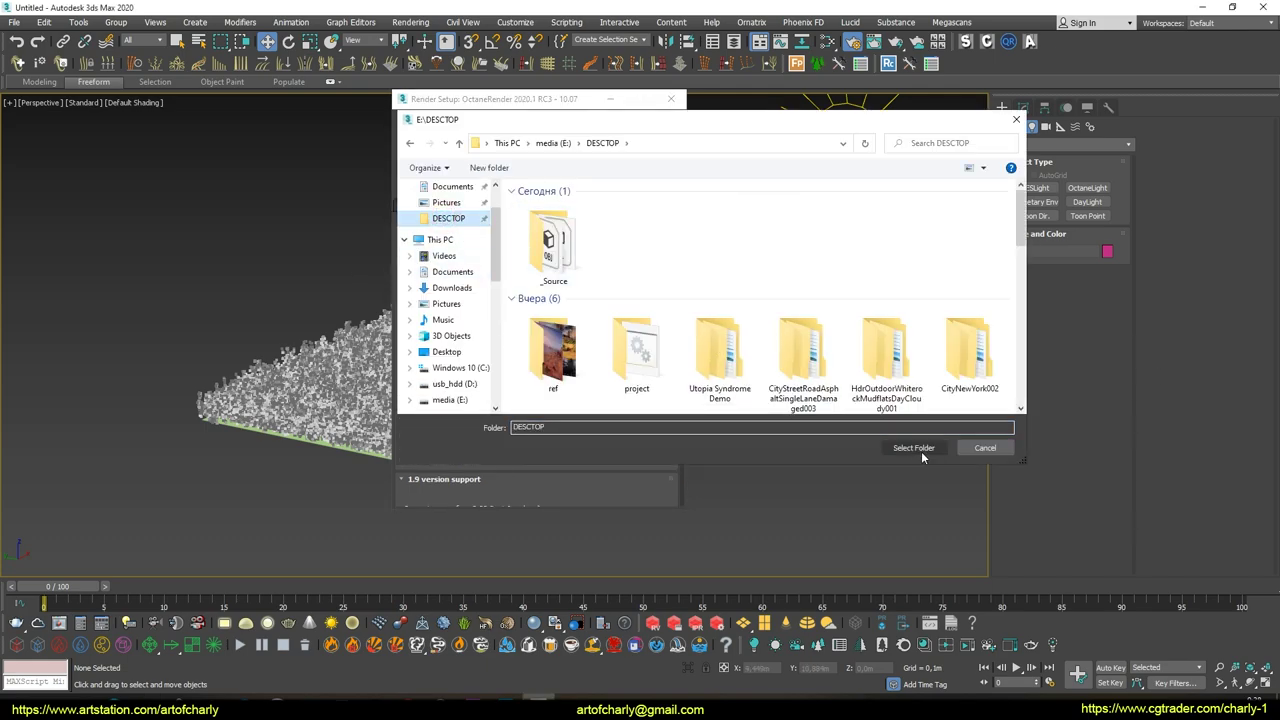
pyautogui.click(914, 448)
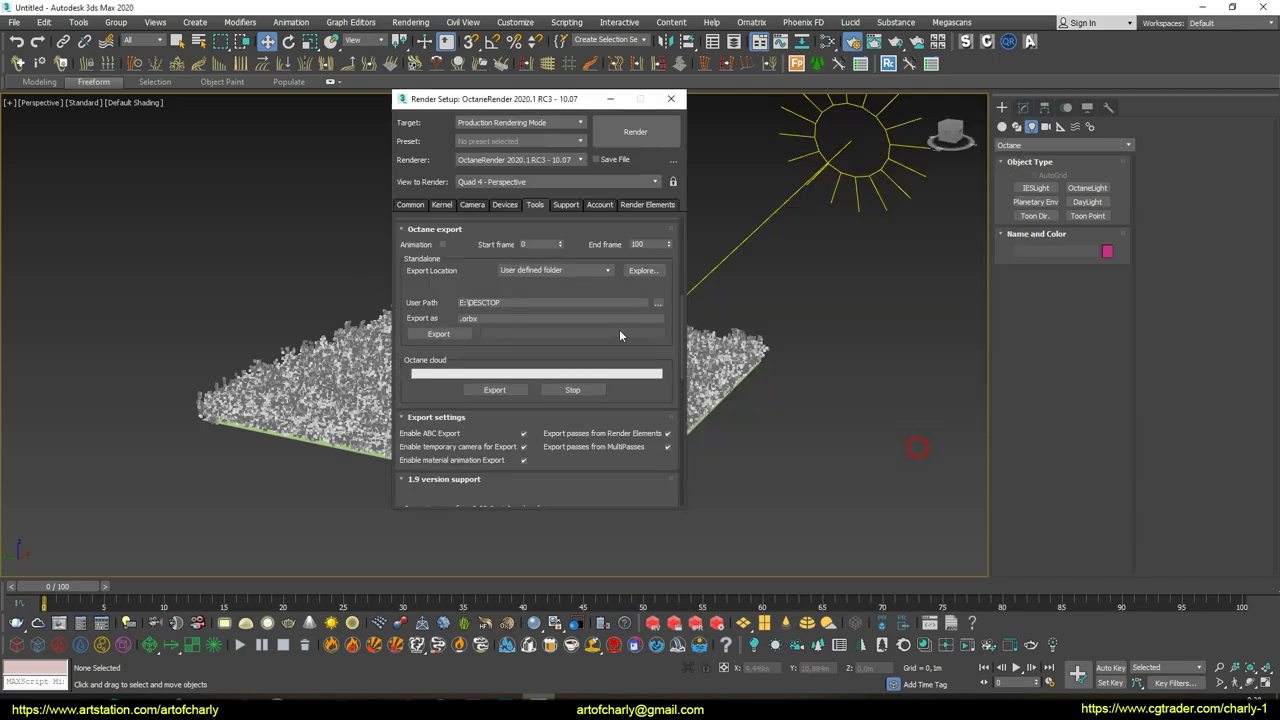
pyautogui.click(462, 319)
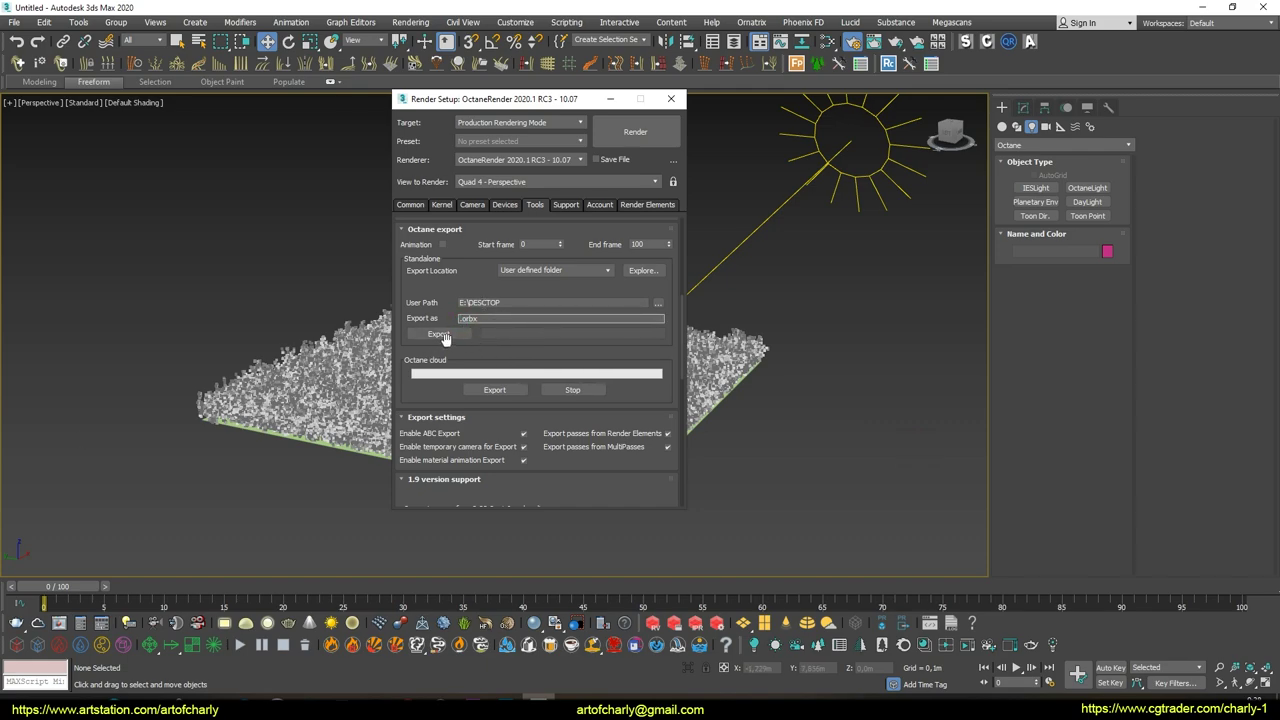
pyautogui.write('grass')
pyautogui.click(439, 335)
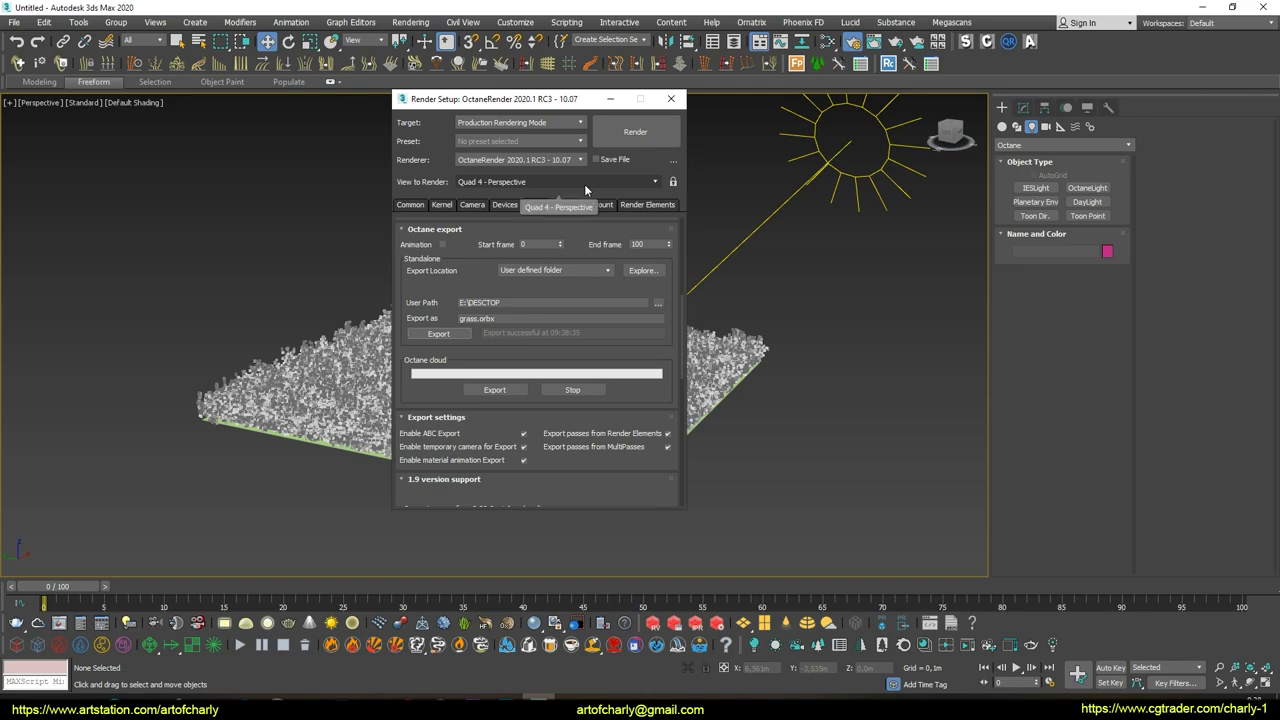
pyautogui.click(671, 98)
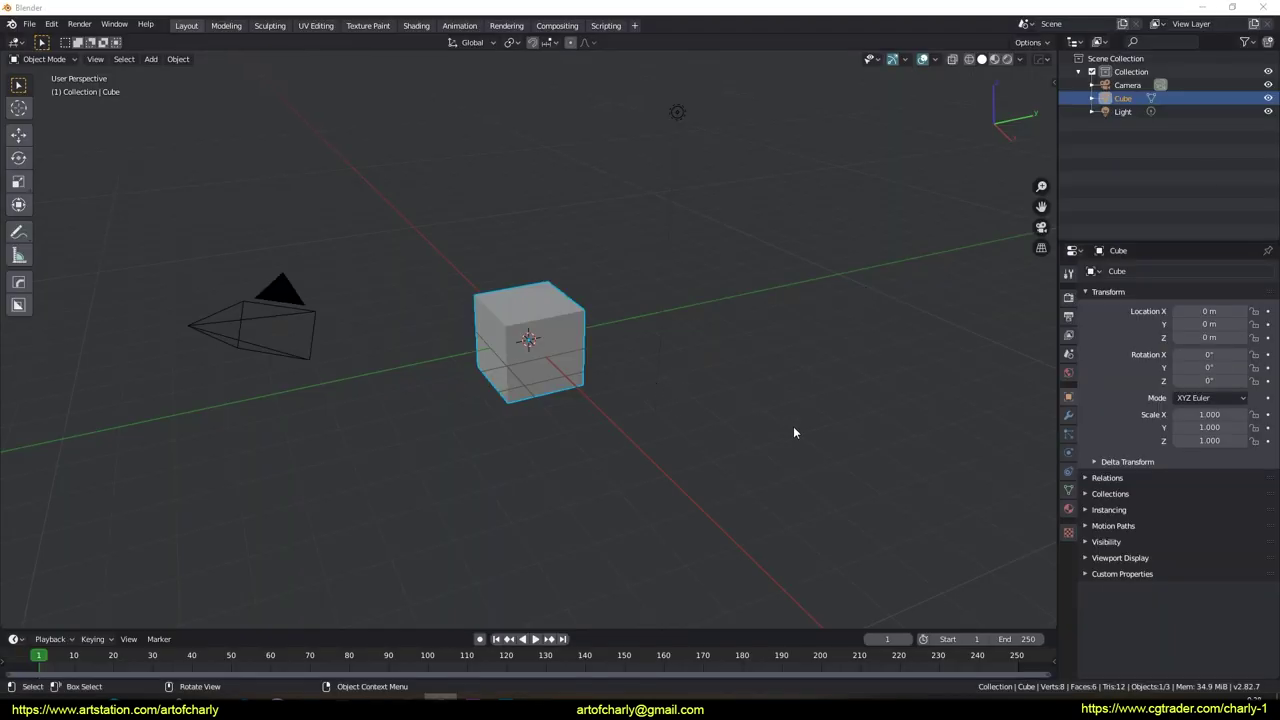
# Step: Delete the default cube and add a mesh plane in its place
pyautogui.click(793, 426)
pyautogui.click(546, 377)
pyautogui.press('Delete')
pyautogui.hotkey('shift', 'a')
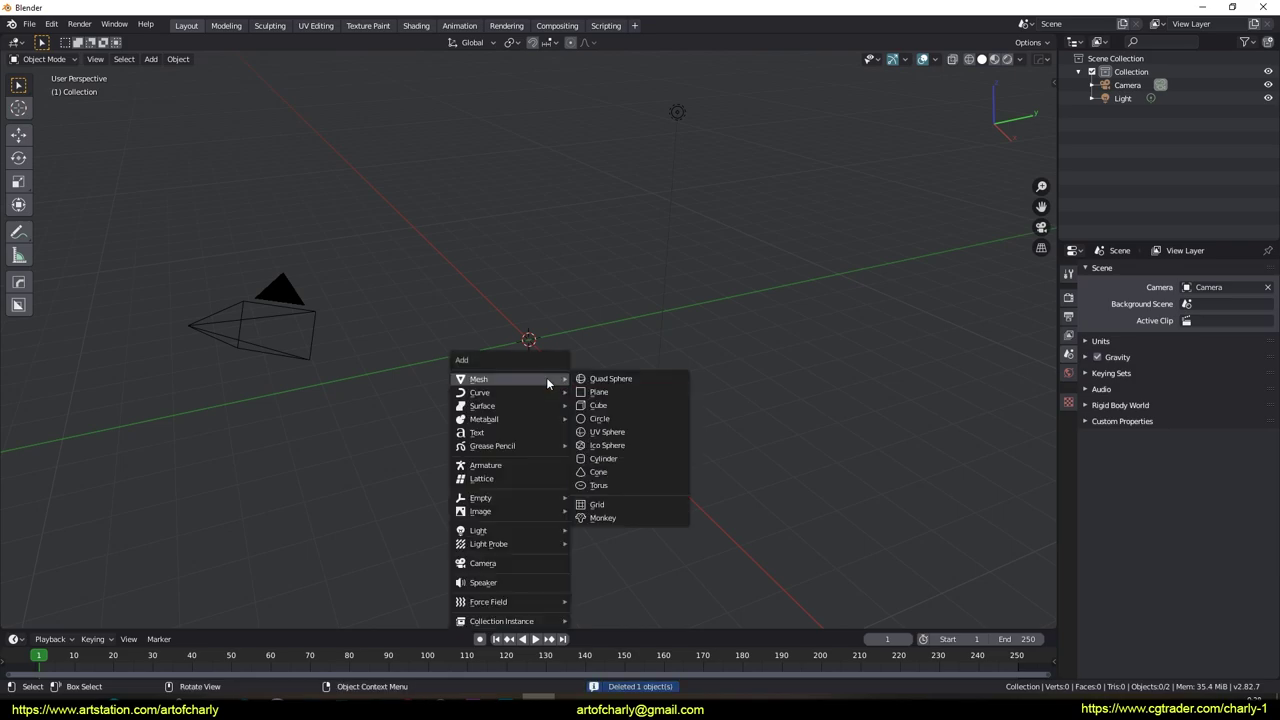
pyautogui.click(603, 392)
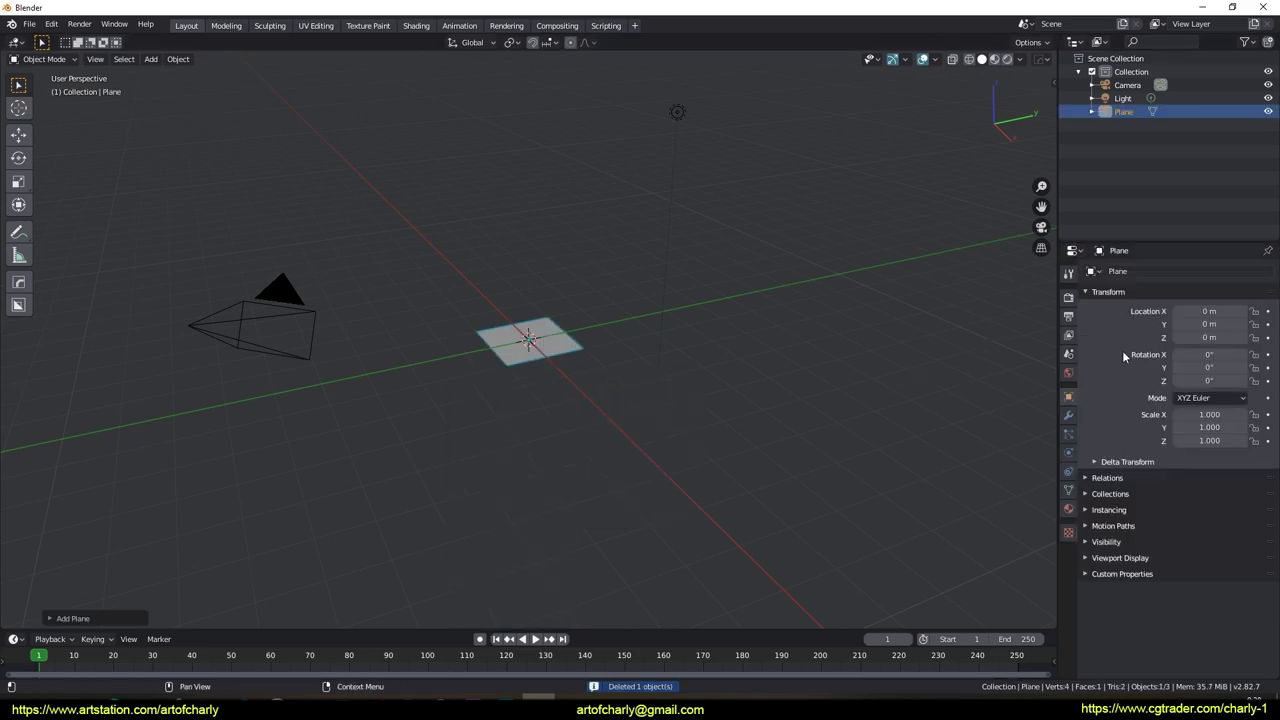
# Step: Switch the render engine to Octane and scroll the plane's data properties to Orbx settings
pyautogui.click(1068, 297)
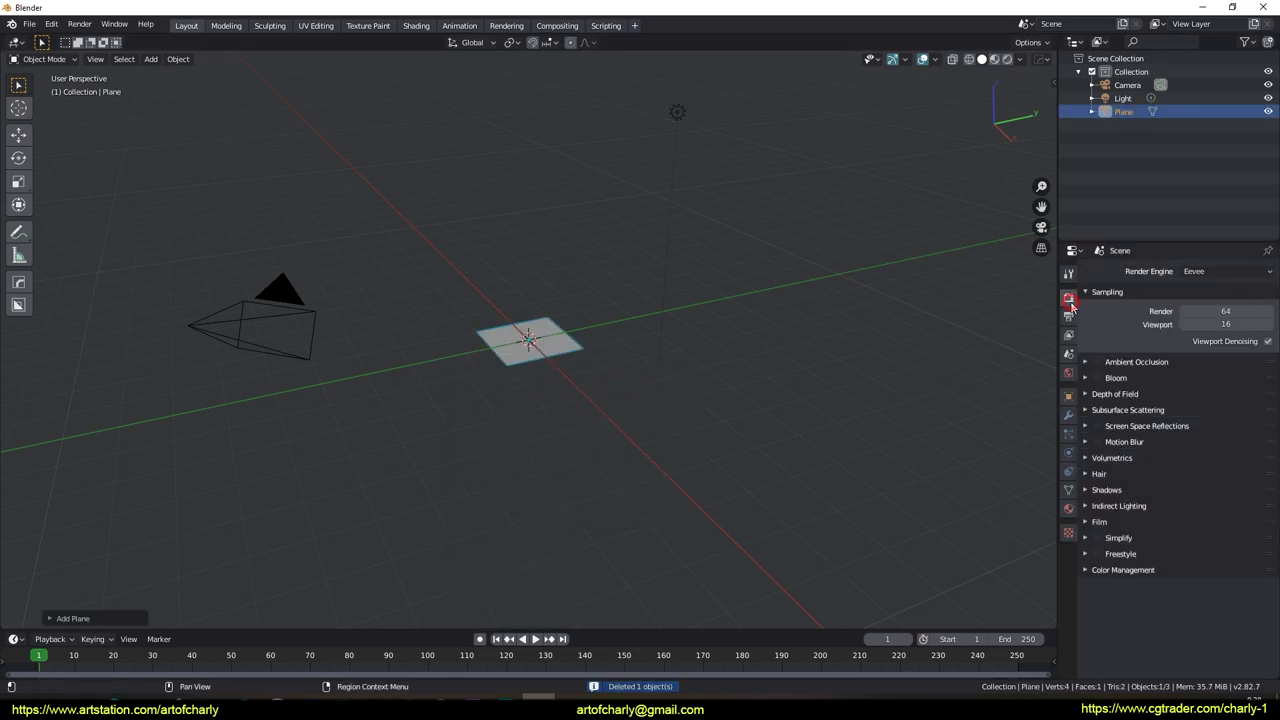
pyautogui.click(1200, 272)
pyautogui.click(1205, 333)
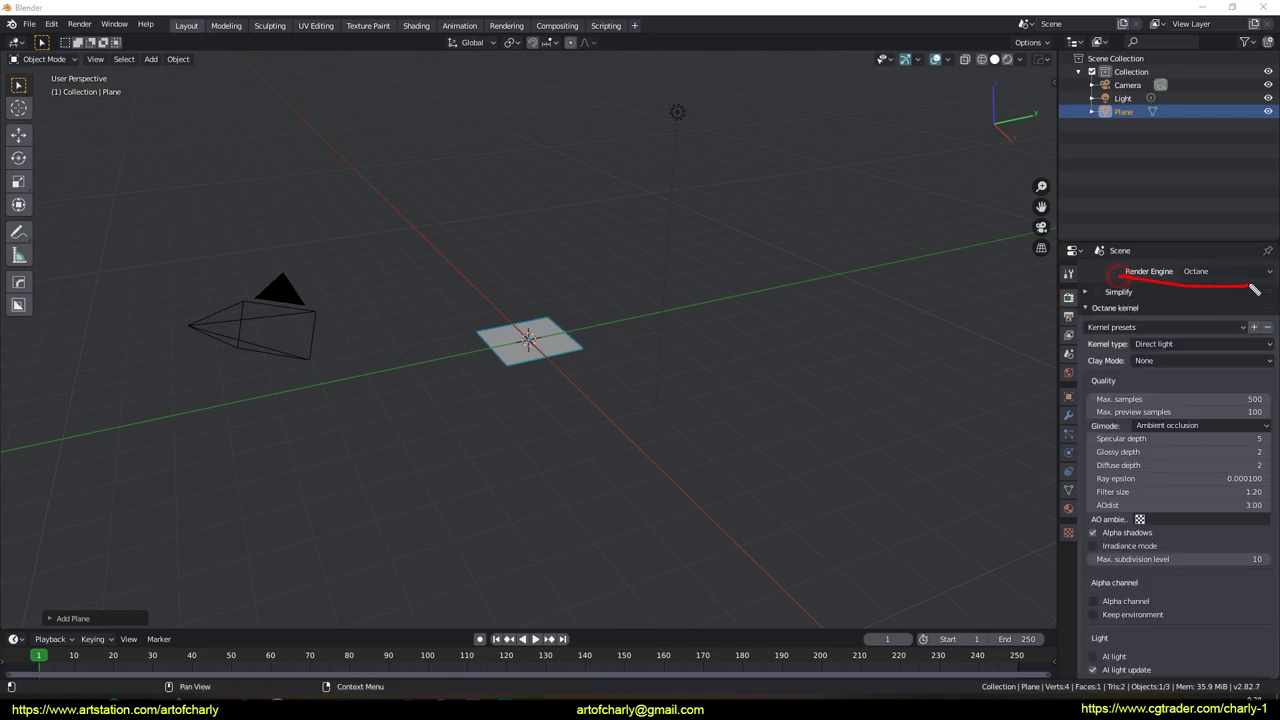
pyautogui.click(1066, 490)
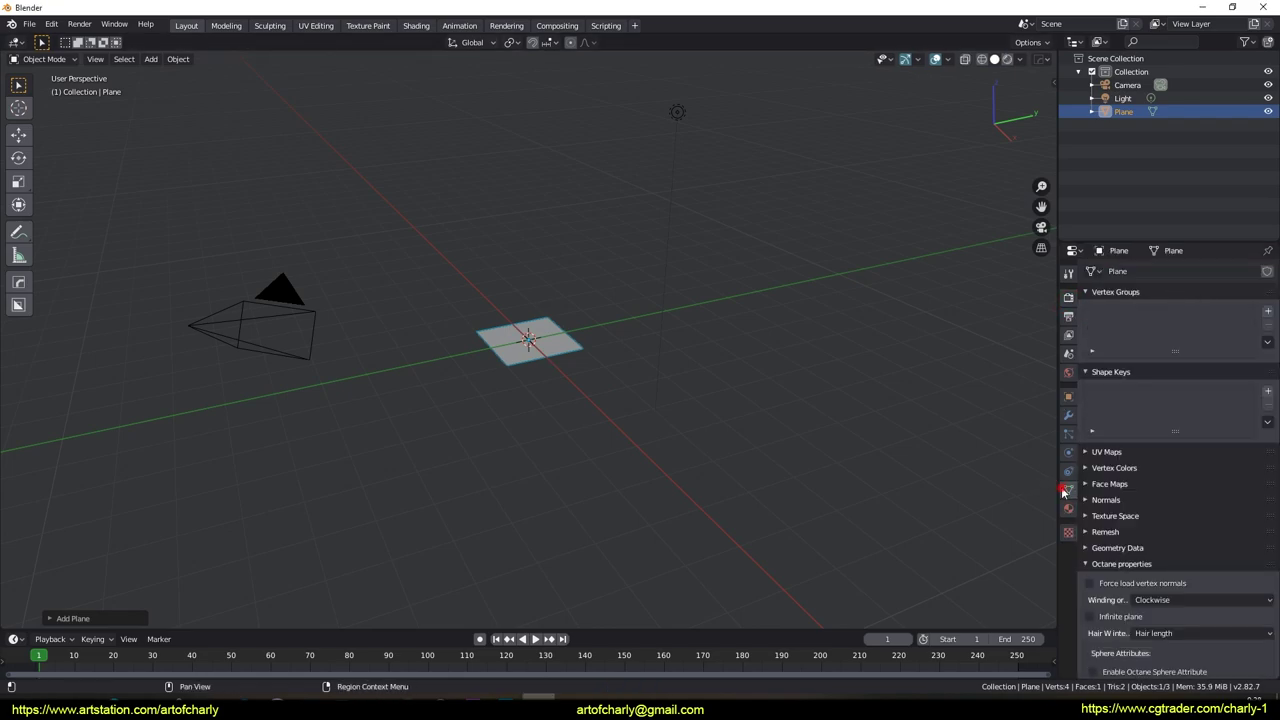
pyautogui.scroll(-3, 1070, 430)
pyautogui.scroll(-5, 1160, 440)
pyautogui.scroll(-5, 1165, 440)
pyautogui.scroll(-5, 1168, 442)
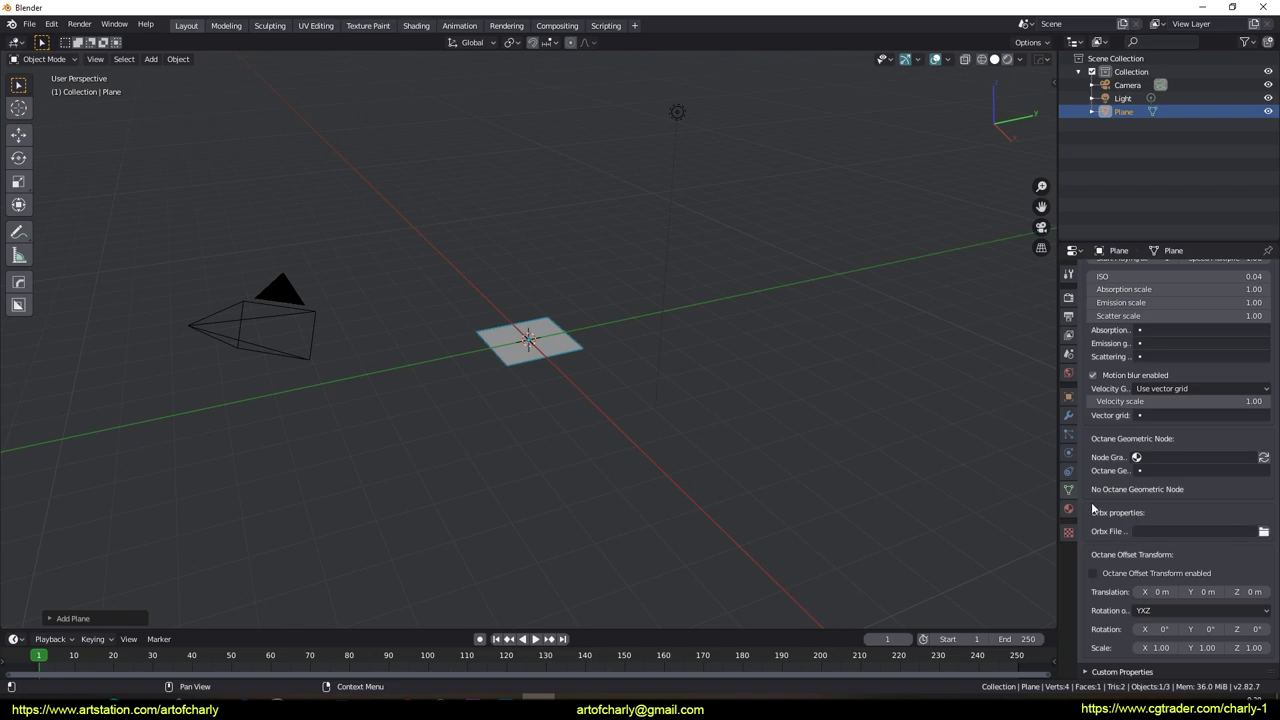
# Step: Load E:\DESCTOP\grass.orbx as the plane's Orbx file, listing newest files first
pyautogui.click(1263, 531)
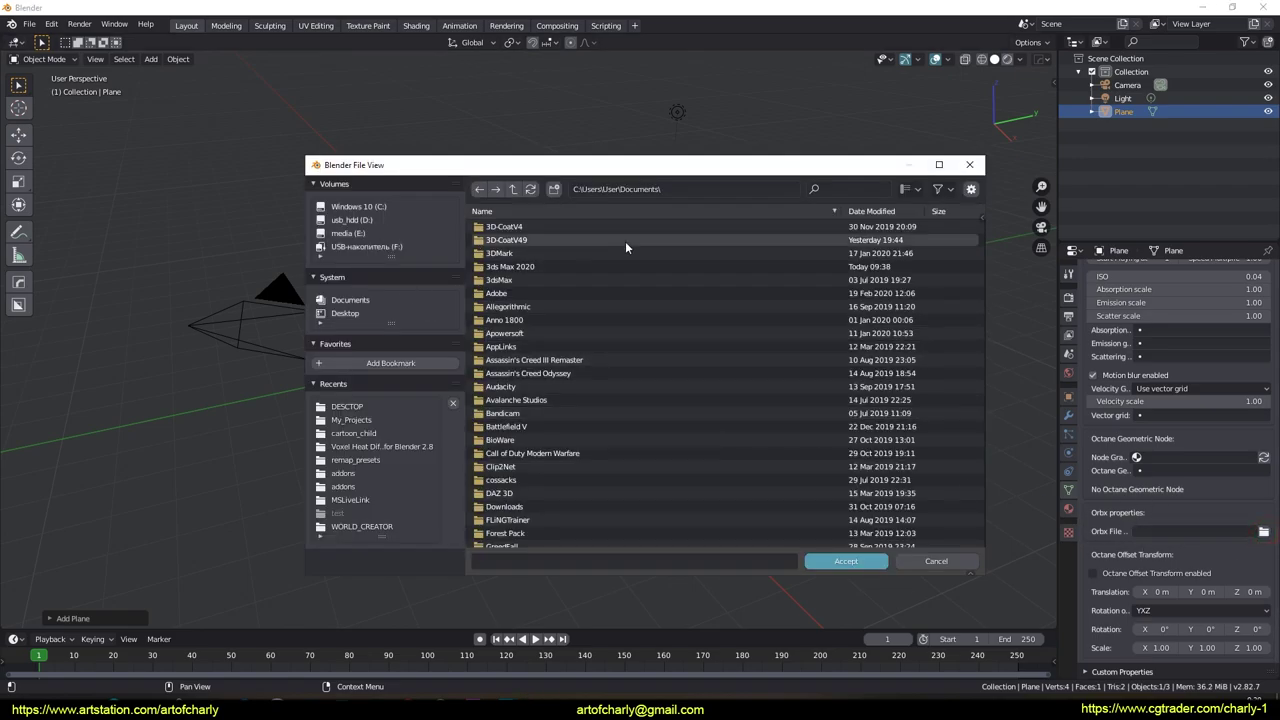
pyautogui.click(940, 189)
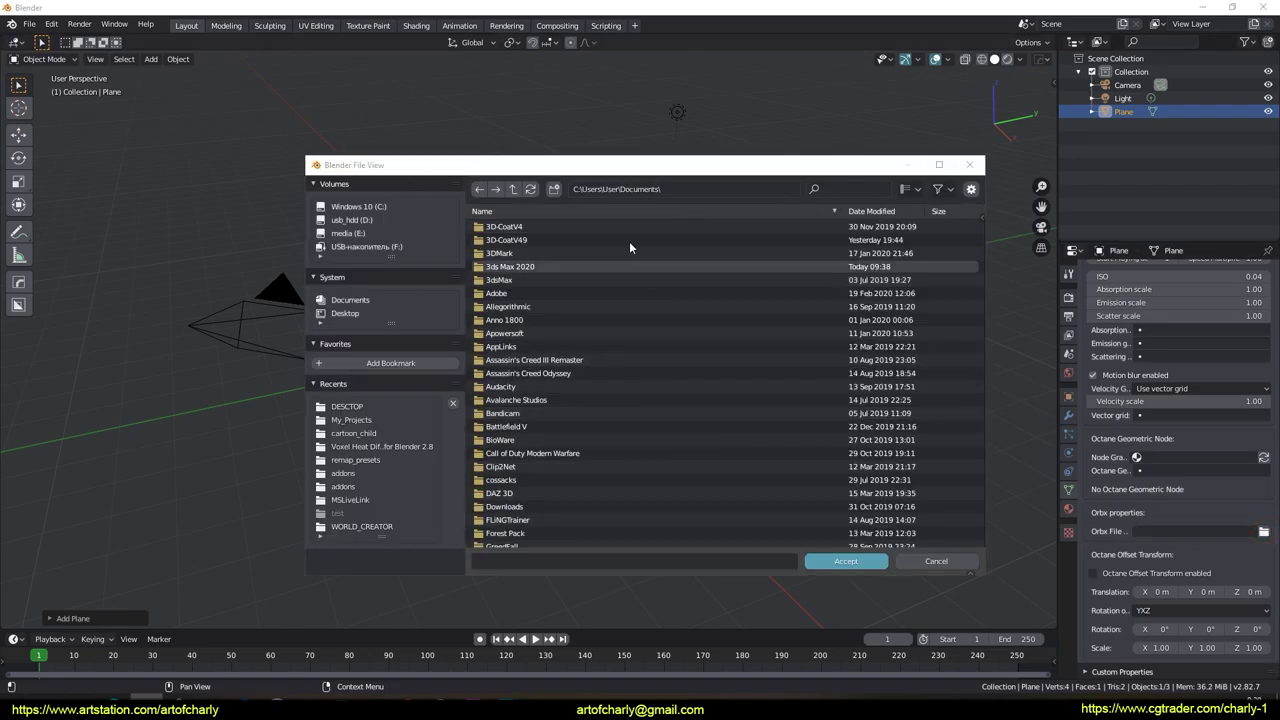
pyautogui.click(705, 188)
pyautogui.write('E:\\DESCTOP\\')
pyautogui.press('Return')
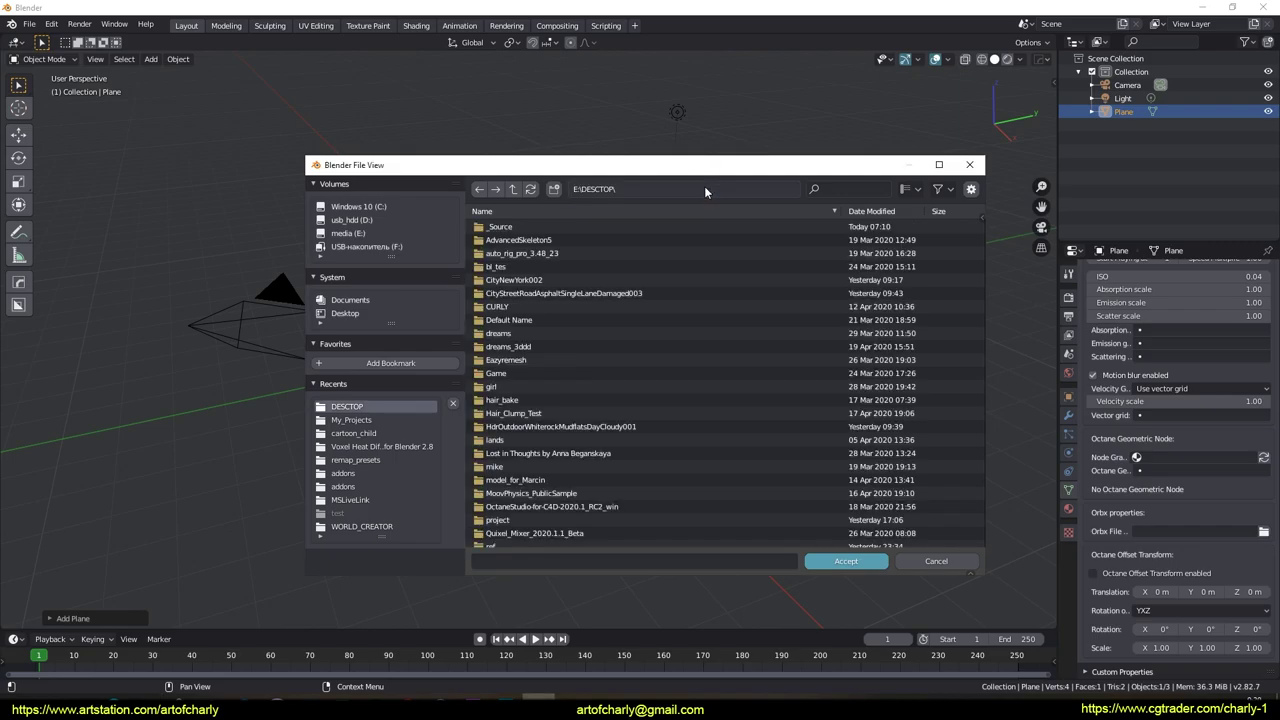
pyautogui.click(878, 212)
pyautogui.click(878, 212)
pyautogui.scroll(-5, 644, 355)
pyautogui.scroll(-3, 642, 352)
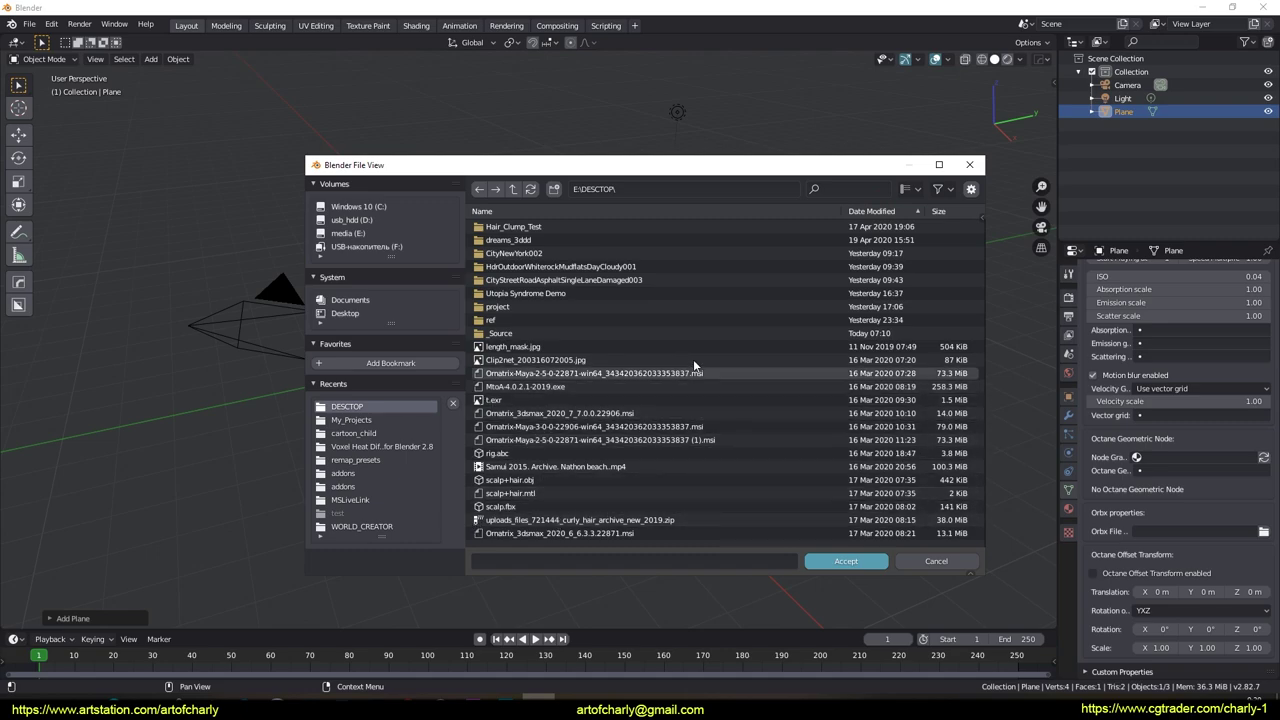
pyautogui.click(878, 211)
pyautogui.click(488, 413)
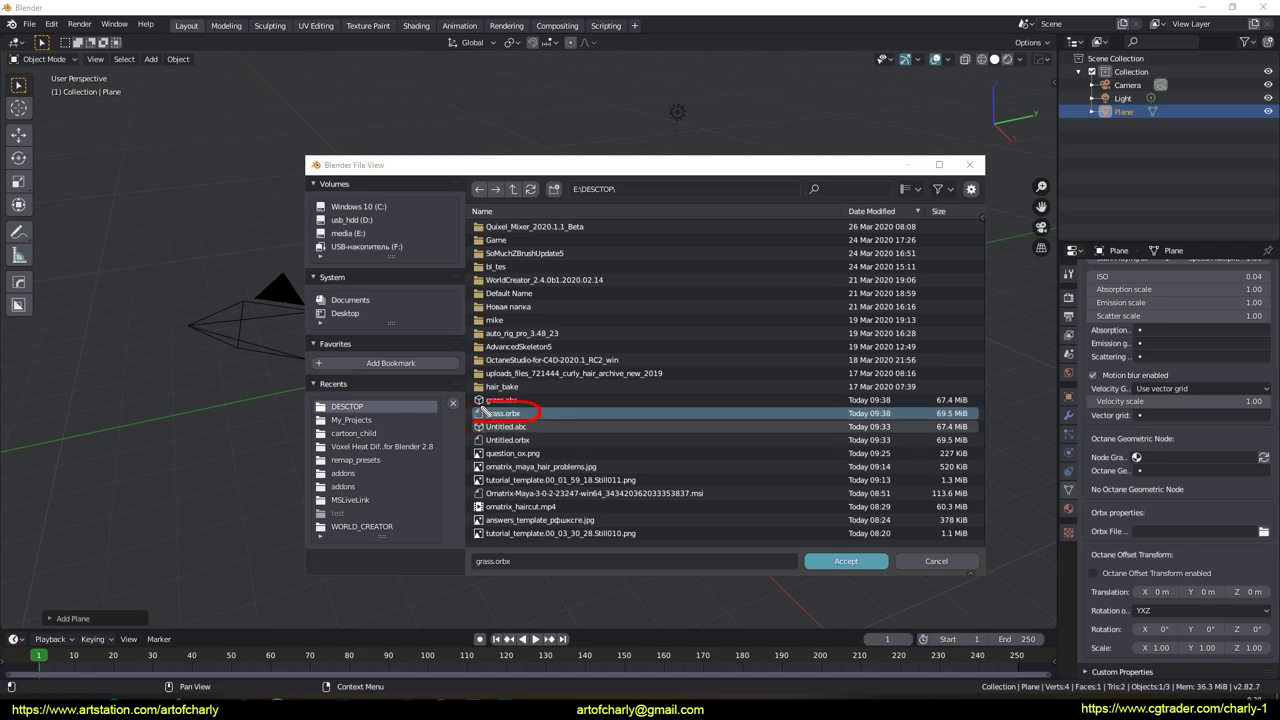
pyautogui.click(846, 561)
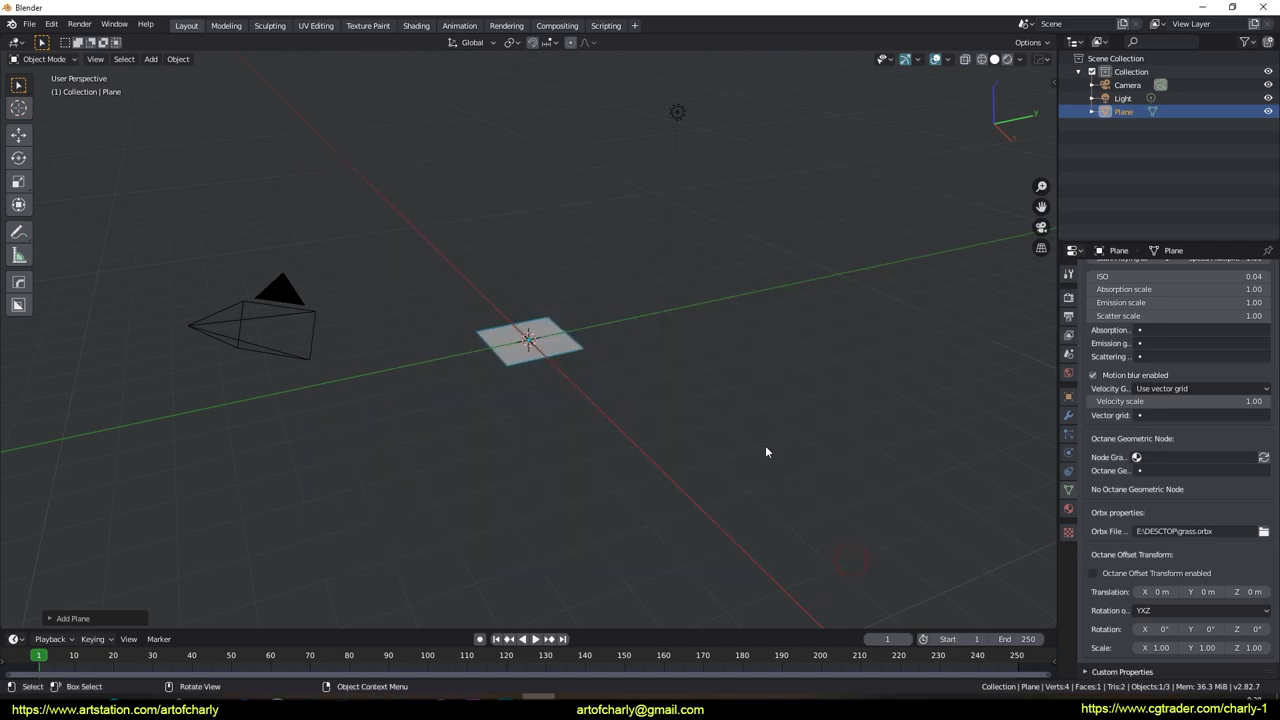
# Step: Zoom in on the plane and render the viewport live with Octane
pyautogui.moveTo(581, 326)
pyautogui.mouseDown(button='middle')
pyautogui.moveTo(562, 344)
pyautogui.moveTo(572, 338)
pyautogui.mouseUp(button='middle')
pyautogui.scroll(2, 585, 321)
pyautogui.click(1007, 60)
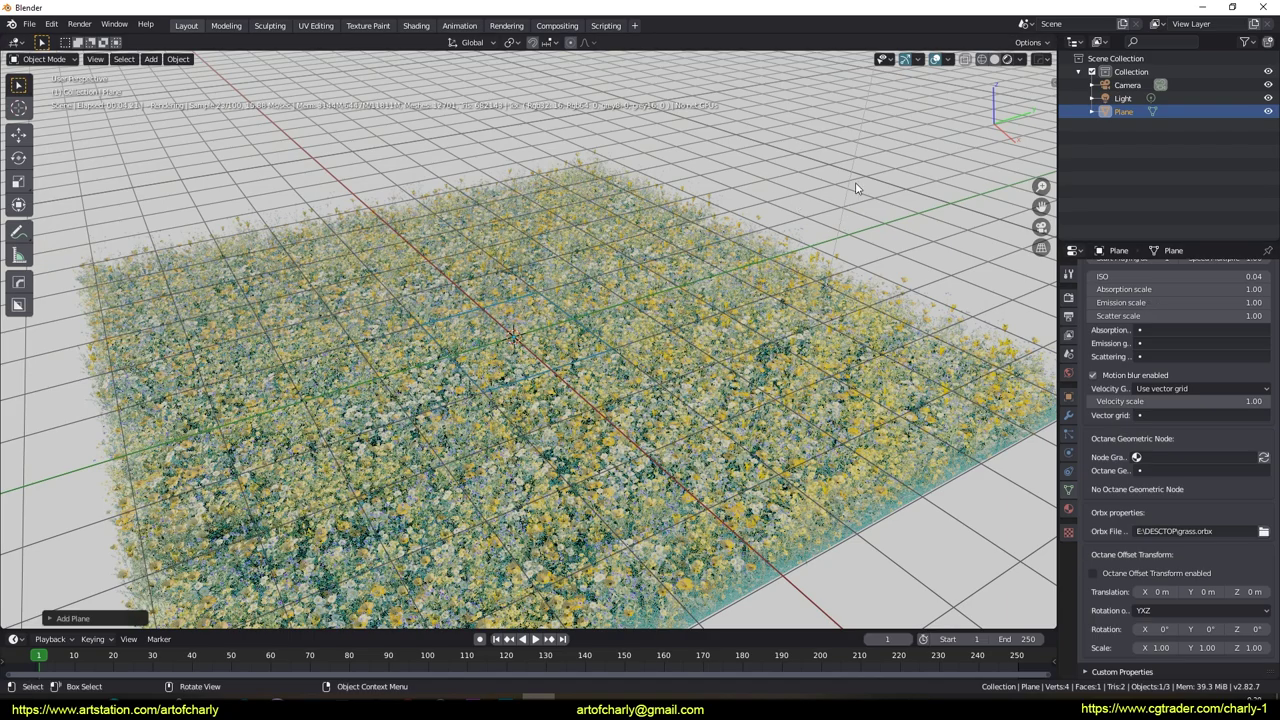
# Step: Hide the viewport grid using the overlays toggle
pyautogui.press('z')
pyautogui.click(618, 33)
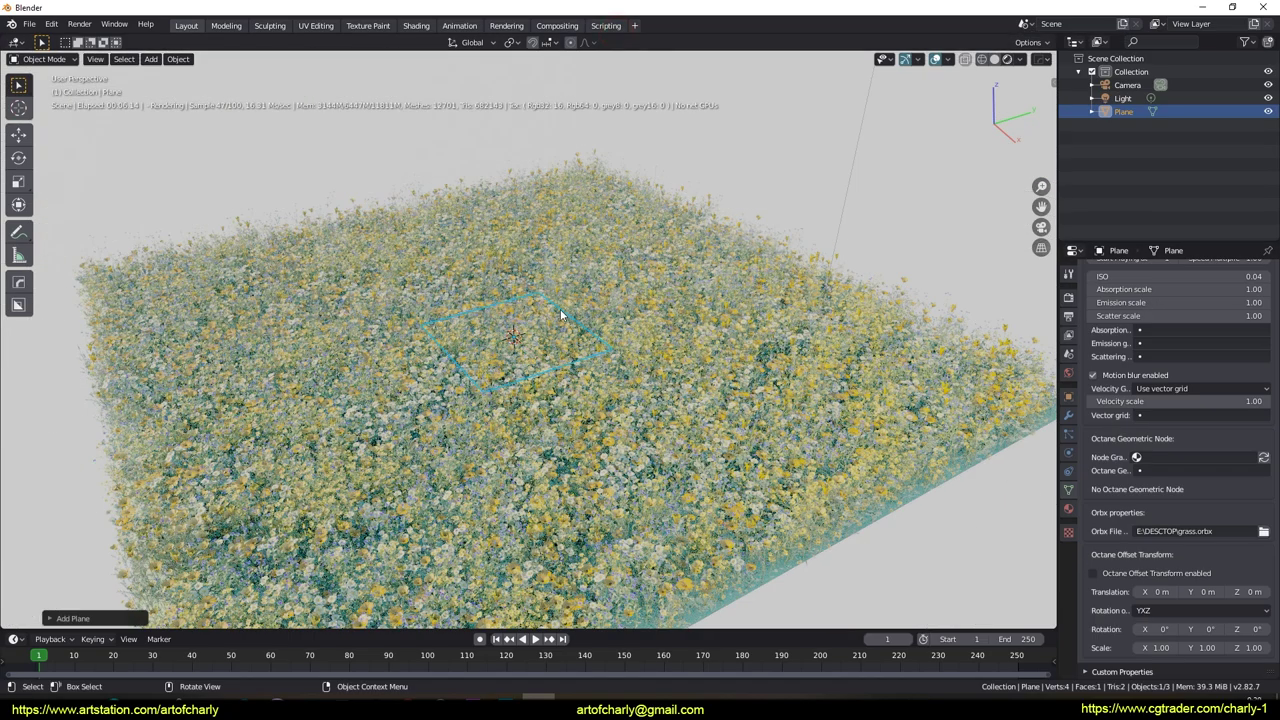
pyautogui.moveTo(960, 300); pyautogui.dragTo(1050, 232, button='middle')
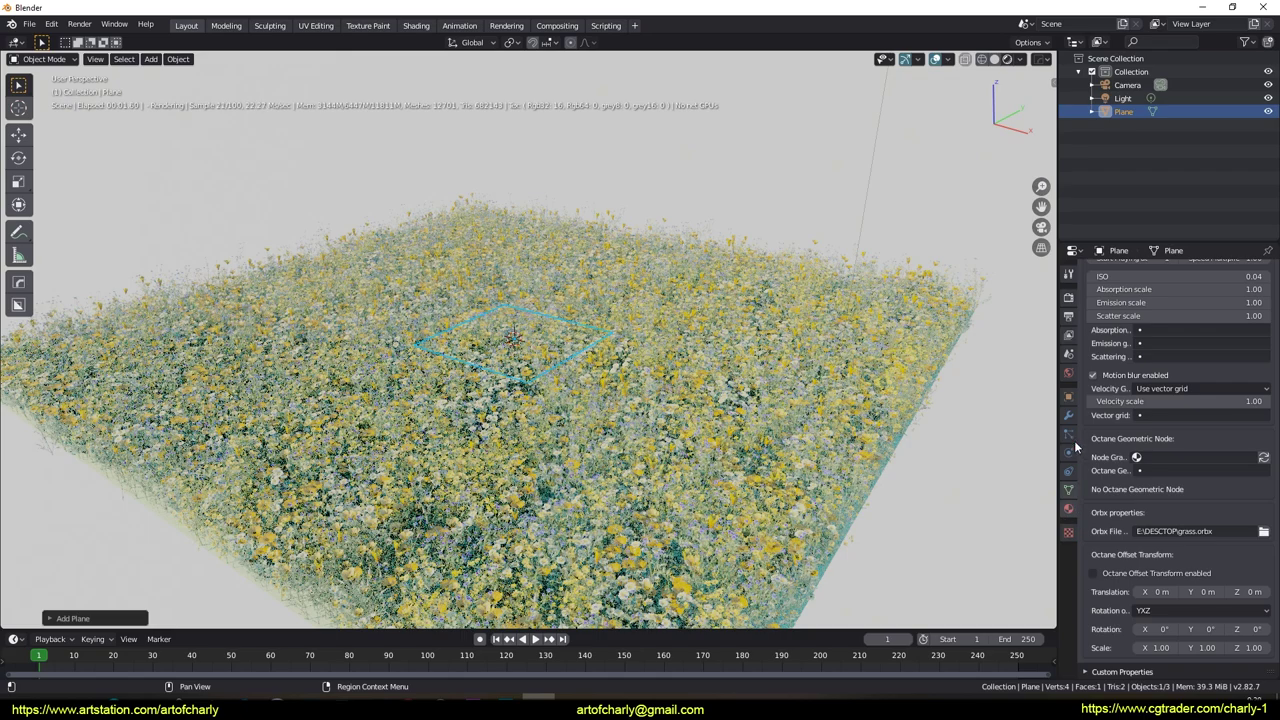
# Step: Set Color Management Display Device to None, leaving the Standard view transform
pyautogui.click(1068, 297)
pyautogui.scroll(-5, 1160, 571)
pyautogui.scroll(-5, 1160, 585)
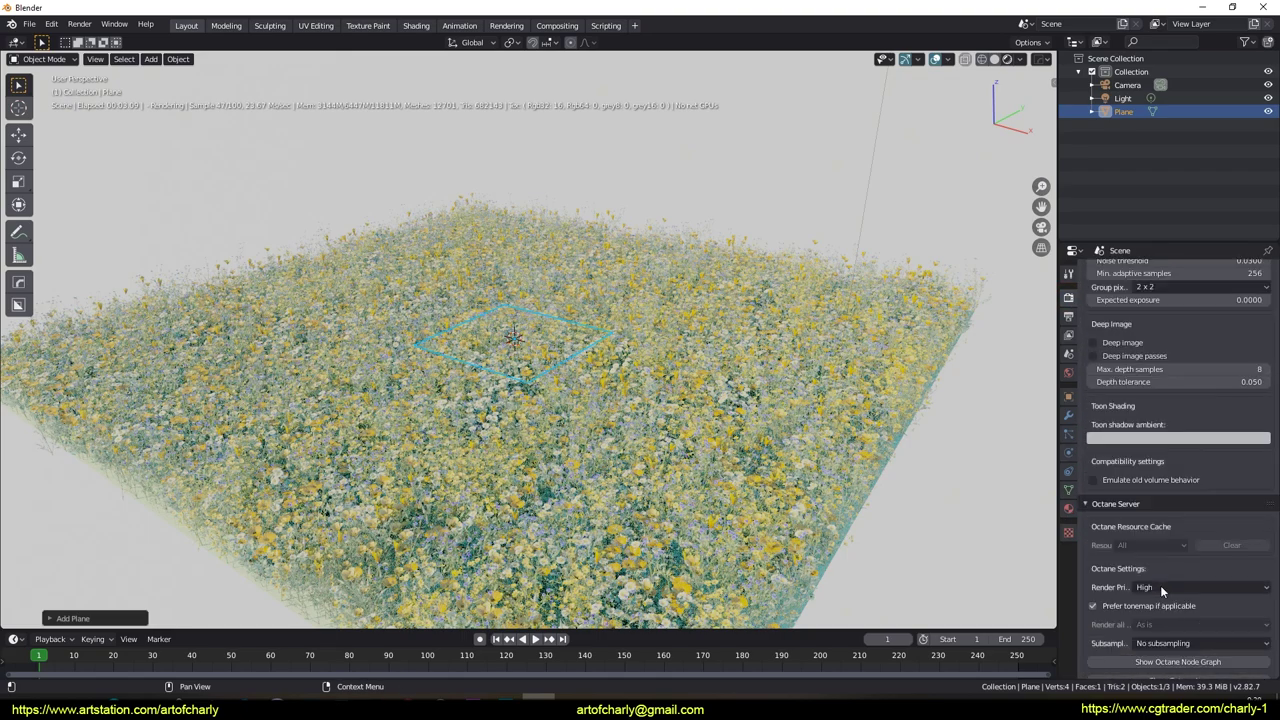
pyautogui.scroll(-5, 1160, 585)
pyautogui.scroll(-5, 1136, 592)
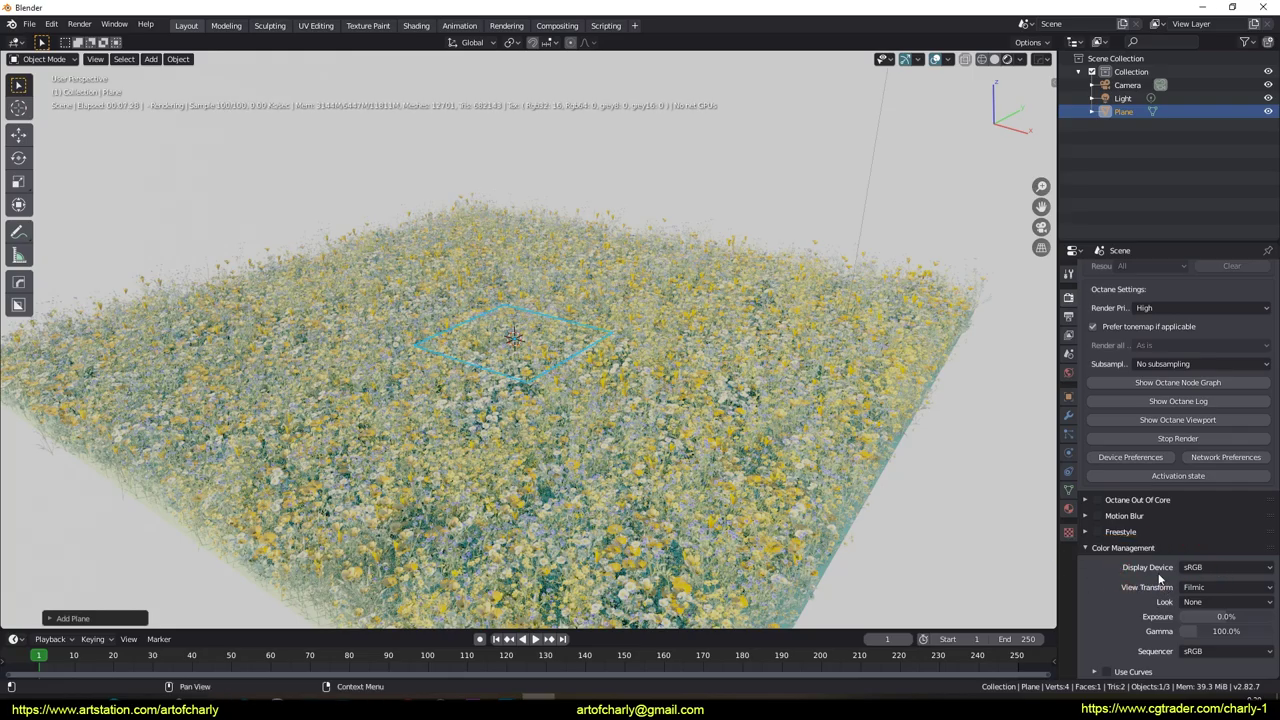
pyautogui.click(1225, 567)
pyautogui.click(1200, 582)
# Step: Orbit and zoom down close among the rendered flowers
pyautogui.moveTo(540, 330); pyautogui.dragTo(636, 356, button='middle')
pyautogui.scroll(3, 636, 356)
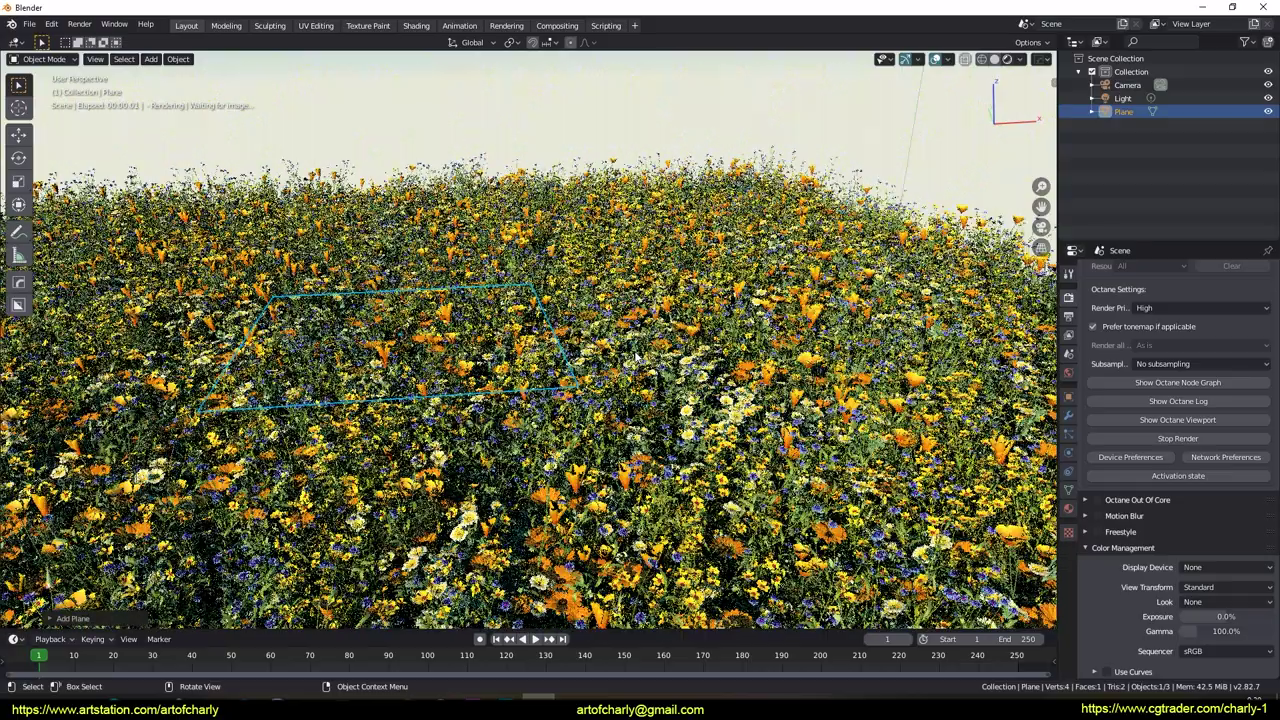
pyautogui.scroll(3, 636, 356)
pyautogui.scroll(2, 636, 356)
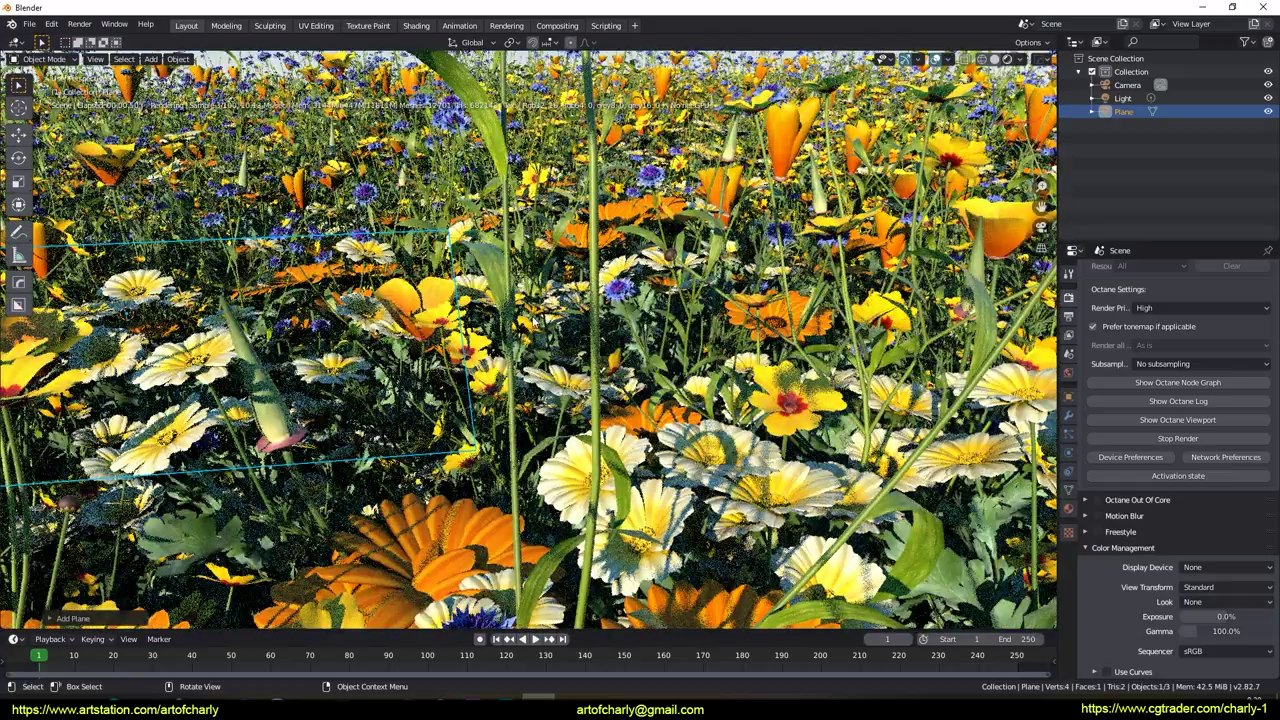
pyautogui.moveTo(636, 356); pyautogui.dragTo(894, 489, button='middle')
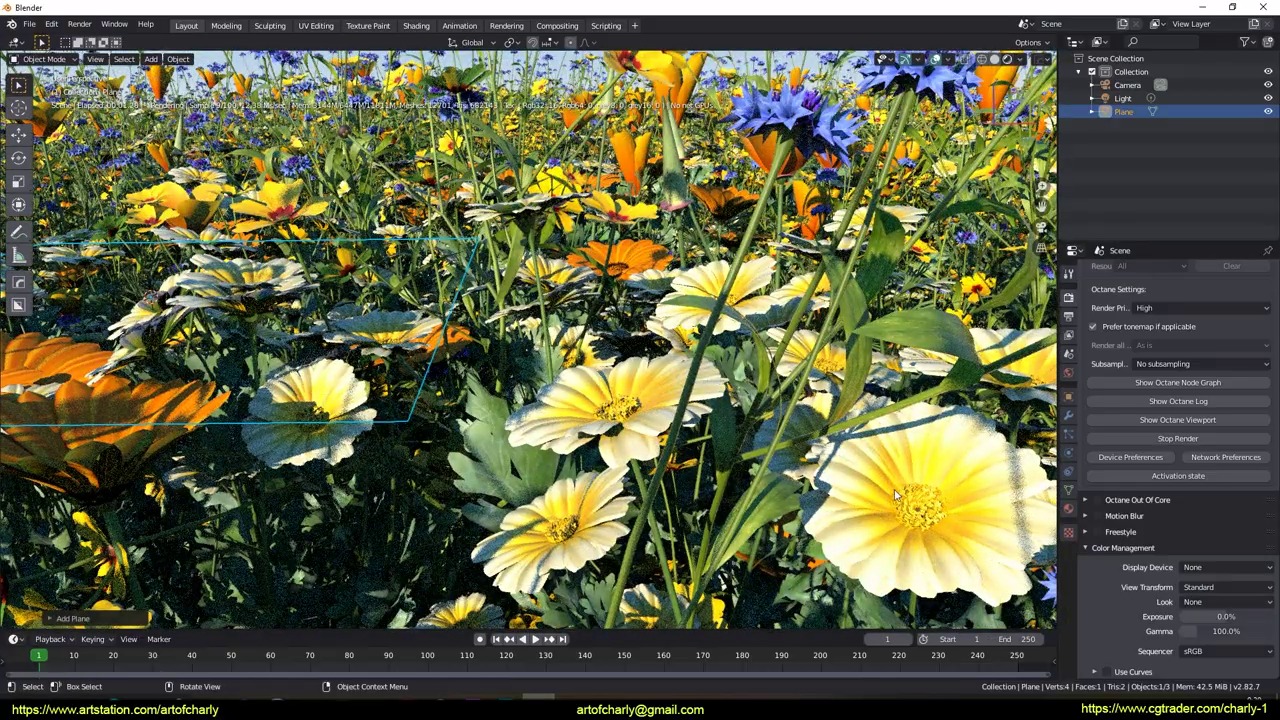
pyautogui.moveTo(866, 287); pyautogui.dragTo(1040, 112)
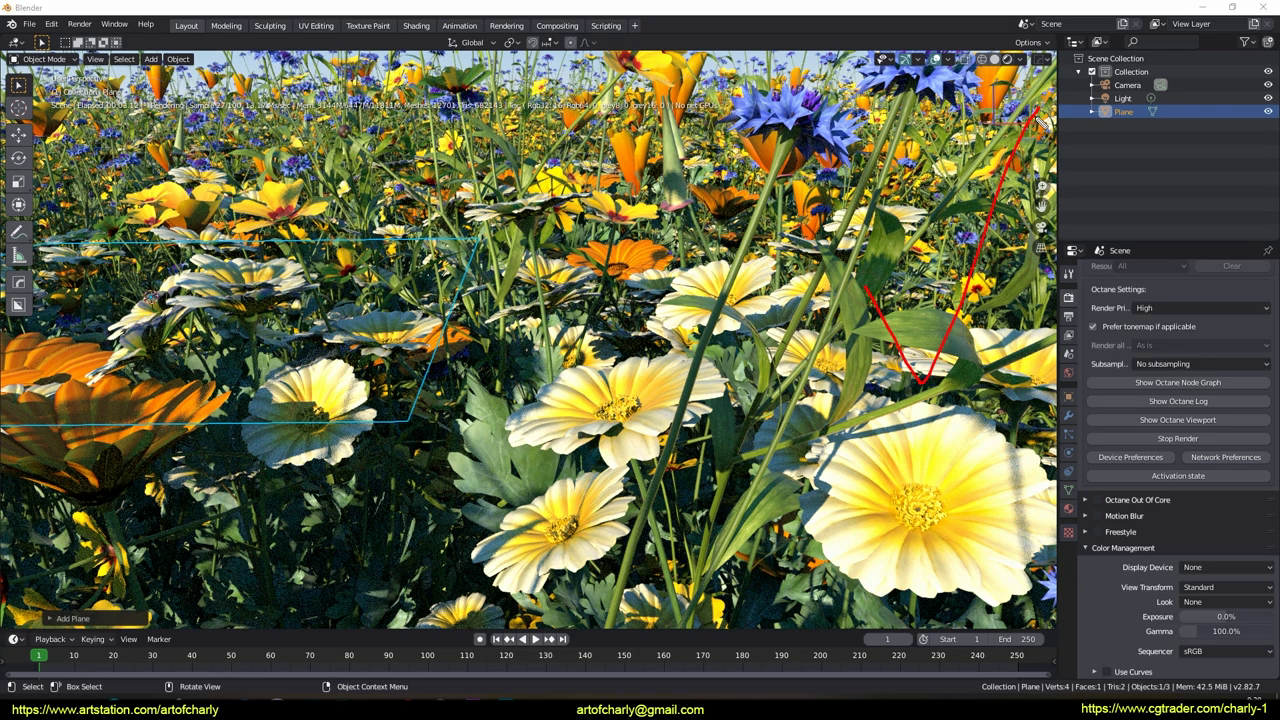